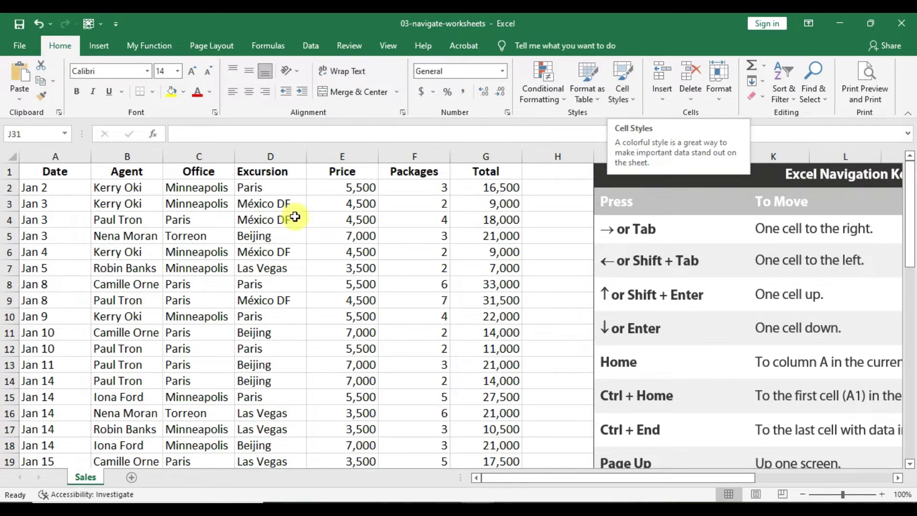
- Select cell D8, and the entire columns A, B and G one after another
{"action": "left_click", "coordinate": [263, 290]}
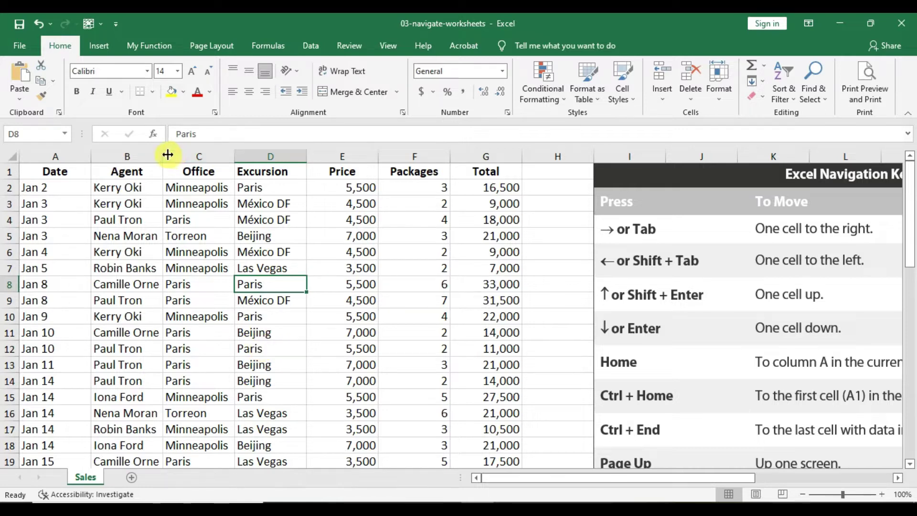
{"action": "left_click", "coordinate": [63, 156]}
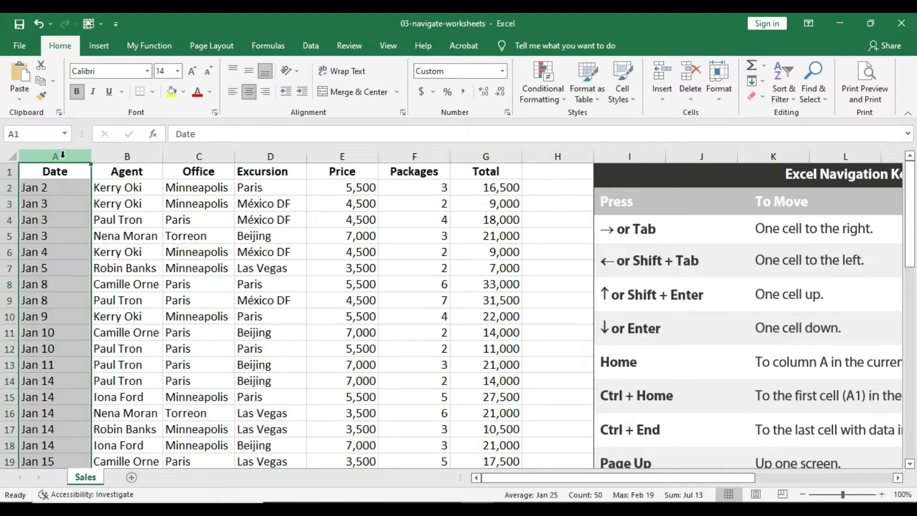
{"action": "left_click", "coordinate": [107, 157]}
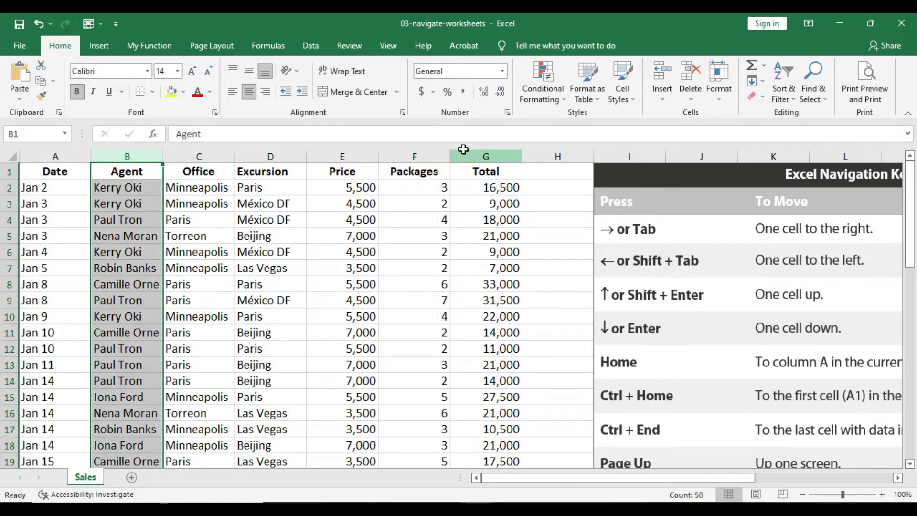
{"action": "left_click", "coordinate": [463, 155]}
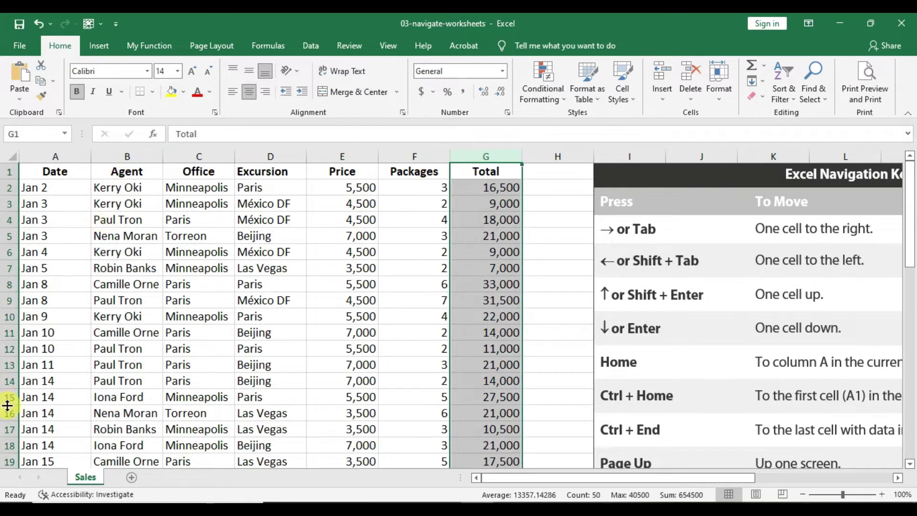
- Select the entire last row of the sales data, row 50
{"action": "scroll", "coordinate": [8, 405], "scroll_direction": "down", "scroll_amount": 13}
{"action": "scroll", "coordinate": [7, 405], "scroll_direction": "down", "scroll_amount": 2}
{"action": "scroll", "coordinate": [7, 405], "scroll_direction": "up", "scroll_amount": 2}
{"action": "left_click", "coordinate": [6, 332]}
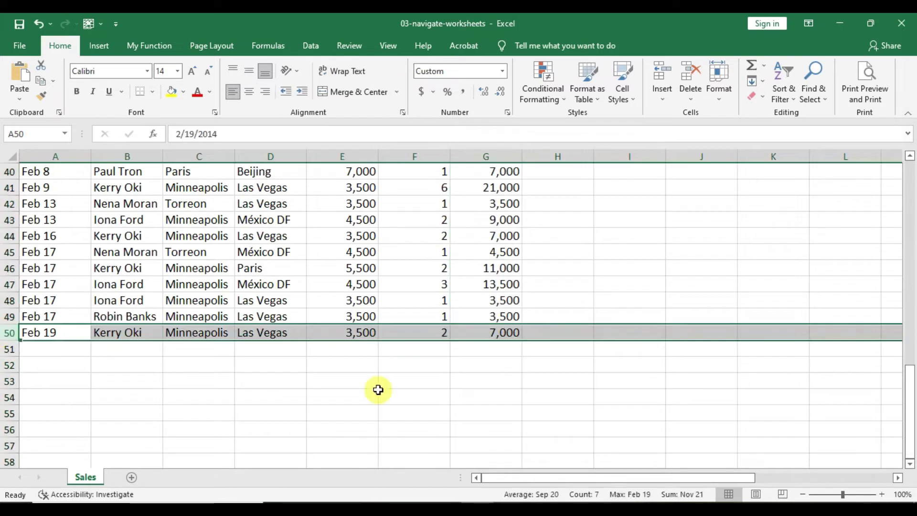
- Make cell A8 in the Date column the active cell
{"action": "scroll", "coordinate": [428, 395], "scroll_direction": "up", "scroll_amount": 13}
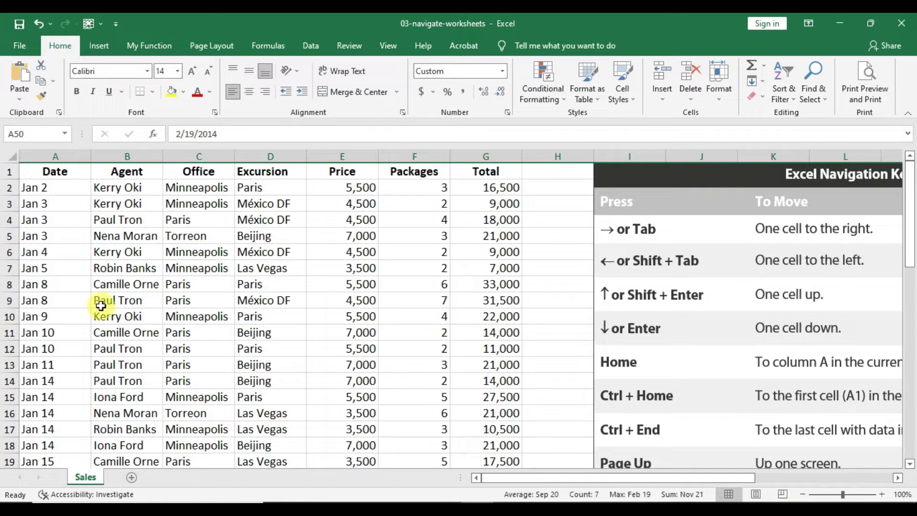
{"action": "left_click", "coordinate": [48, 286]}
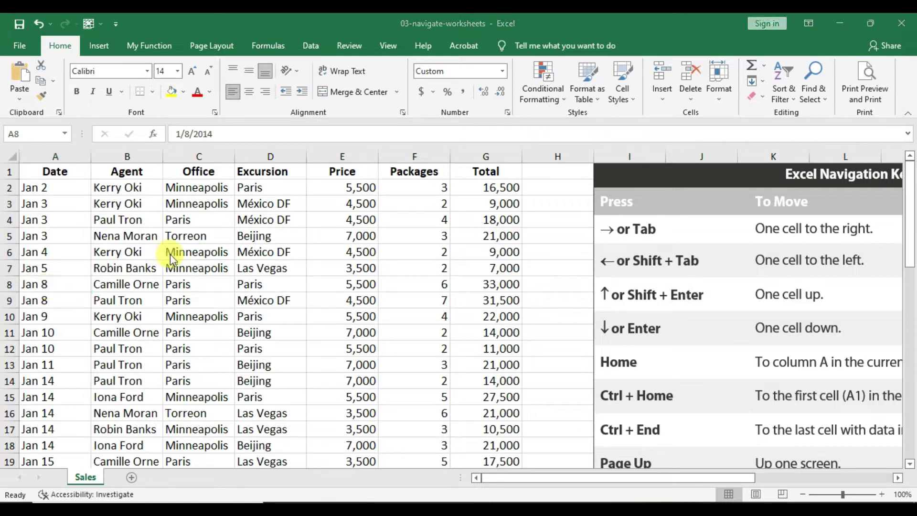
{"action": "left_click", "coordinate": [56, 284]}
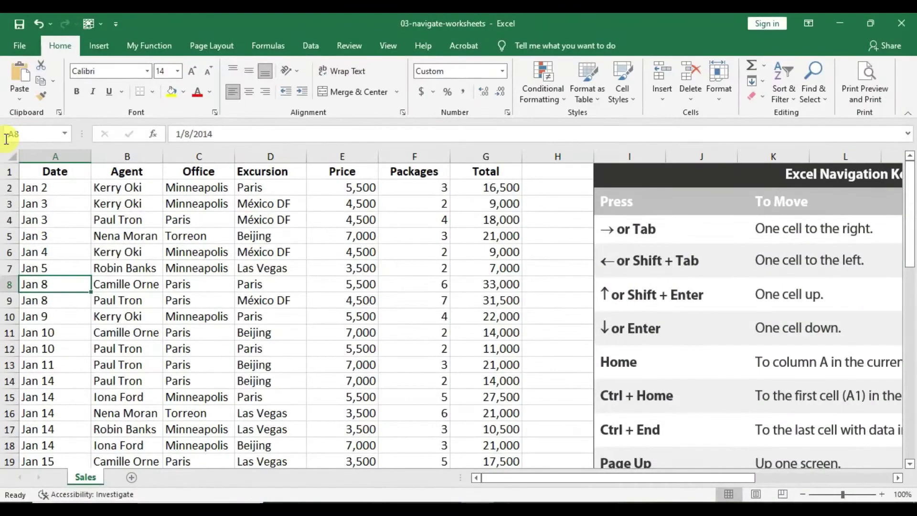
- Jump directly to cell E9 by entering its cell reference
{"action": "left_click", "coordinate": [37, 134]}
{"action": "left_click", "coordinate": [37, 134]}
{"action": "key", "text": "BackSpace"}
{"action": "key", "text": "BackSpace"}
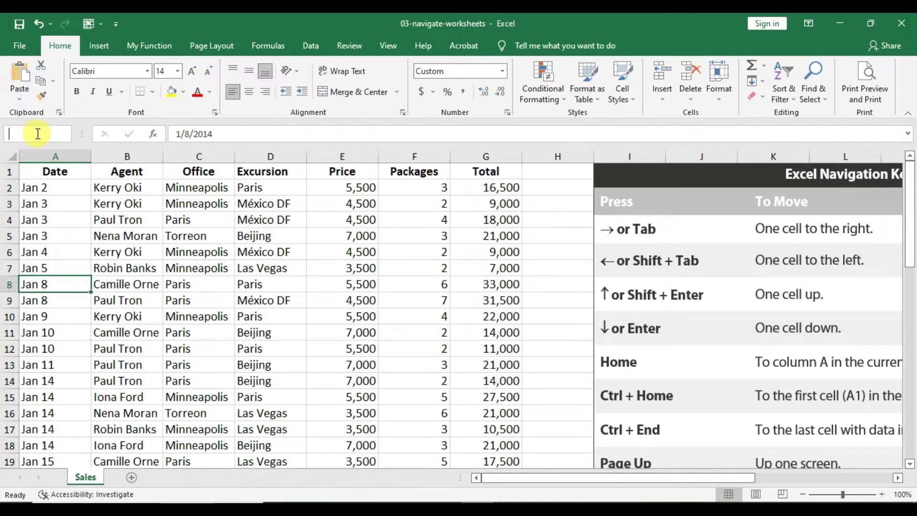
{"action": "type", "text": "E9"}
{"action": "key", "text": "Return"}
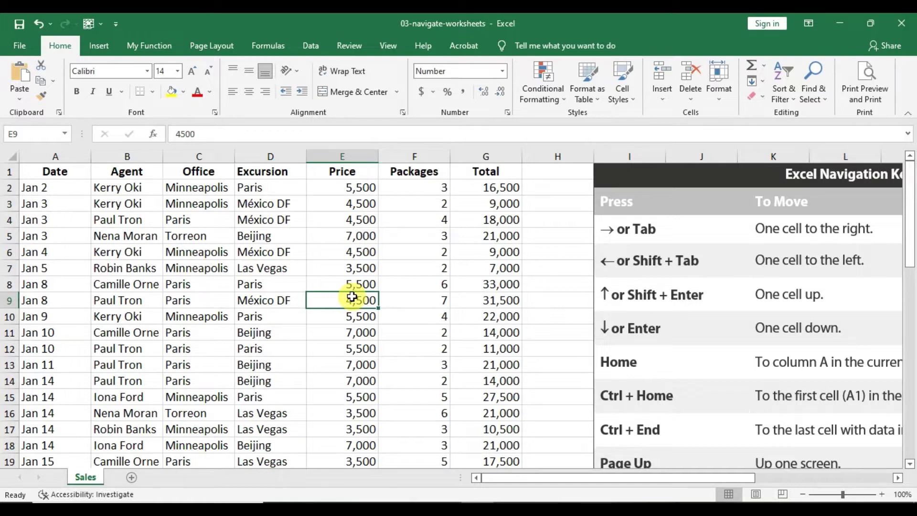
- Move the active cell one cell at a time around E9, F9, F8 and E8, ending back at E9
{"action": "key", "text": "Right"}
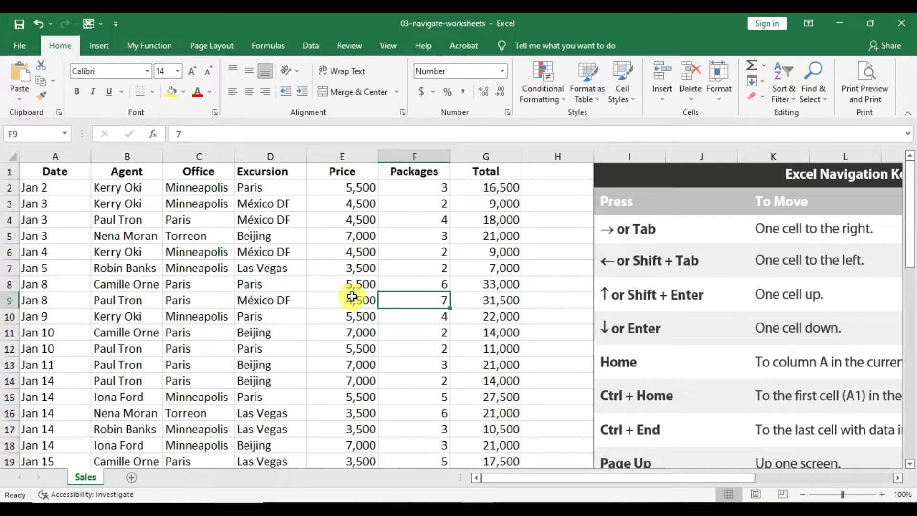
{"action": "key", "text": "Up"}
{"action": "key", "text": "Left"}
{"action": "key", "text": "Down"}
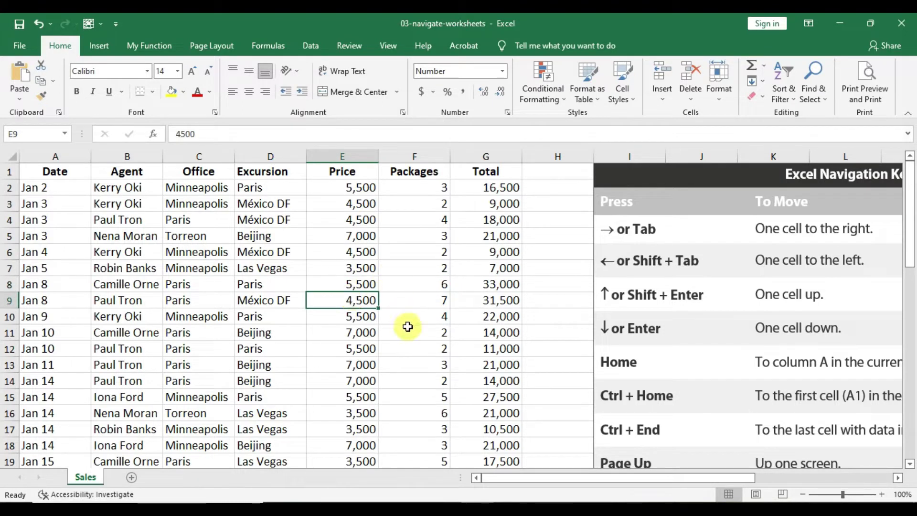
{"action": "key", "text": "Right"}
{"action": "key", "text": "Up"}
{"action": "key", "text": "Down"}
{"action": "key", "text": "Left"}
- Move the active cell down the Price column one cell at a time to E12
{"action": "key", "text": "Down"}
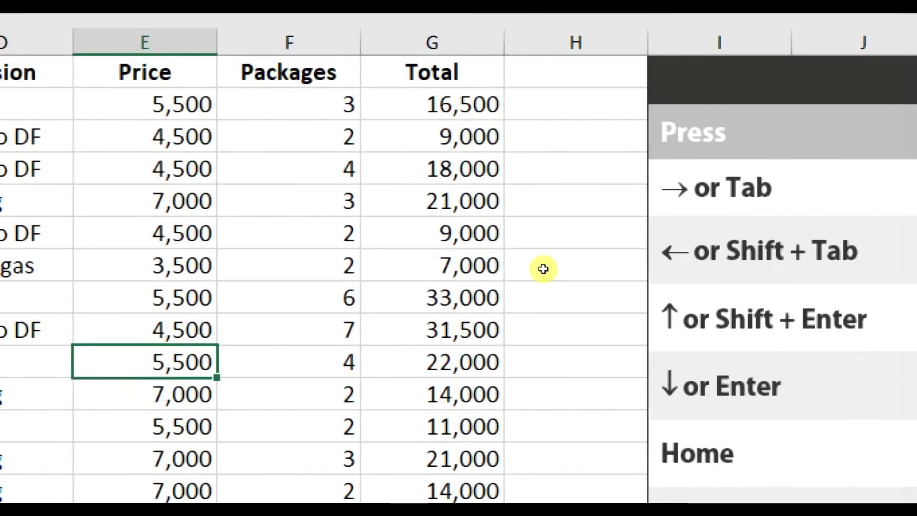
{"action": "key", "text": "Down"}
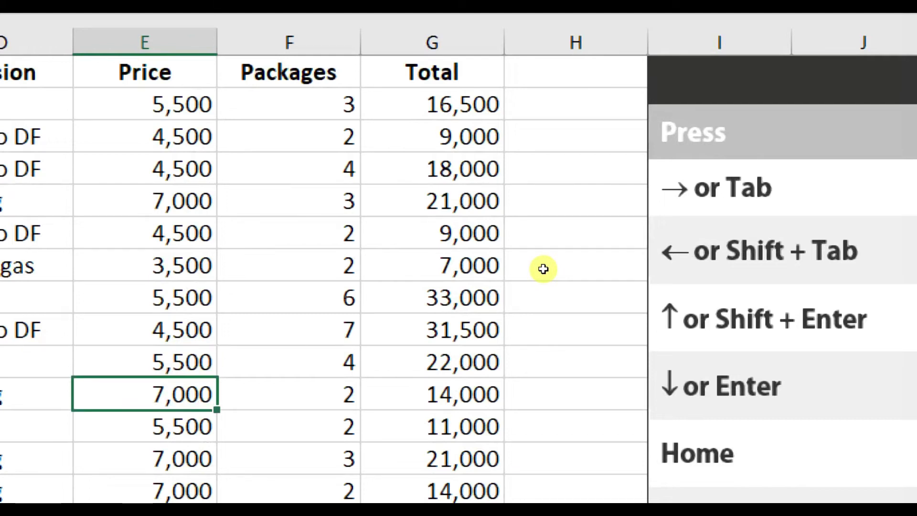
{"action": "key", "text": "Down"}
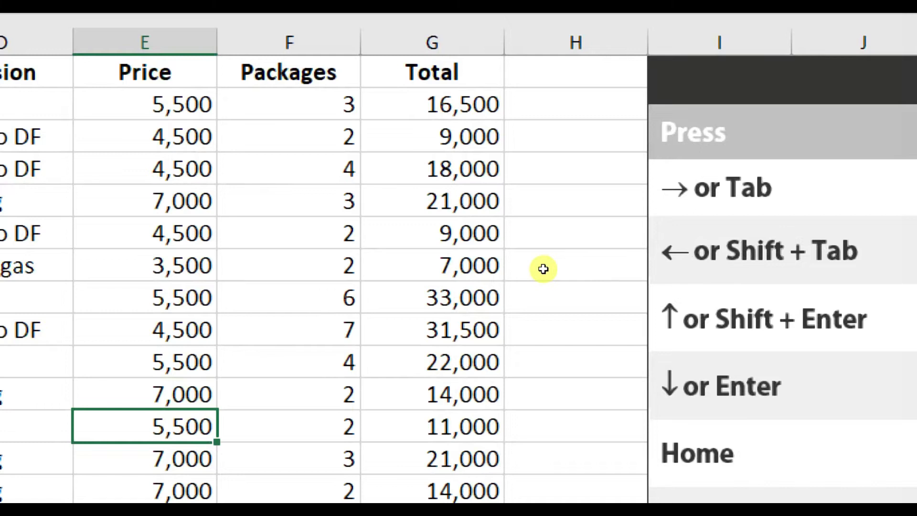
- Move the active cell across row 12 one cell at a time to G12 and back to E12
{"action": "key", "text": "Right"}
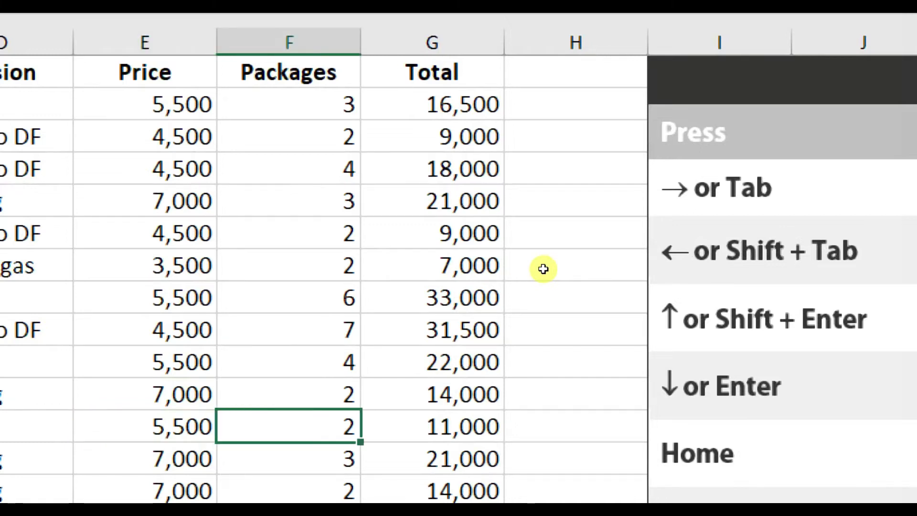
{"action": "key", "text": "Right"}
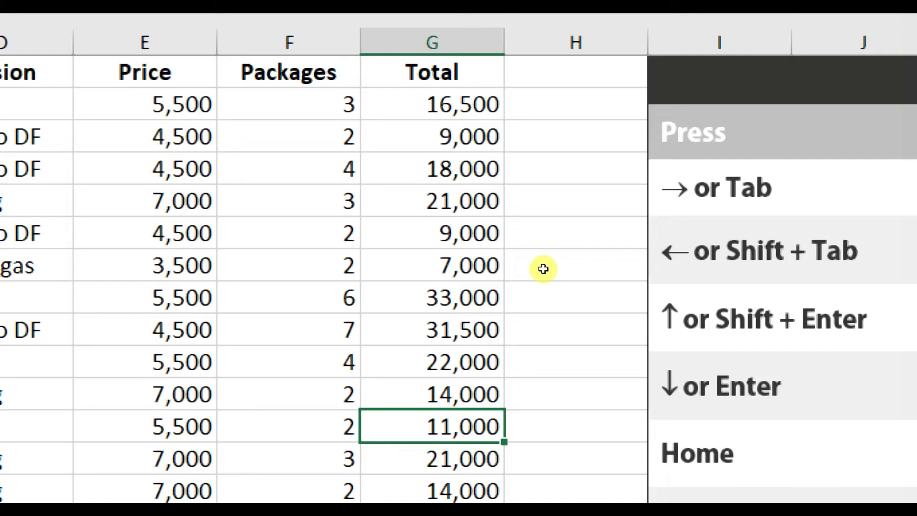
{"action": "key", "text": "Left"}
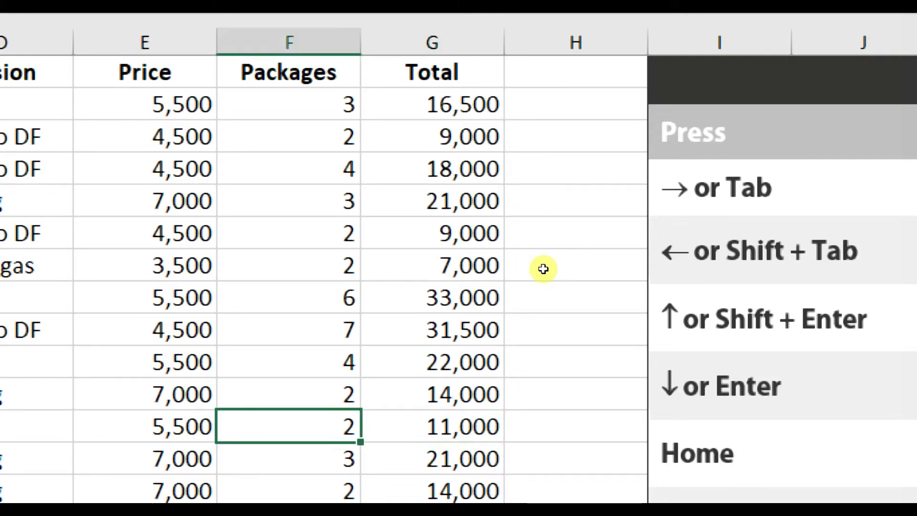
{"action": "key", "text": "Left"}
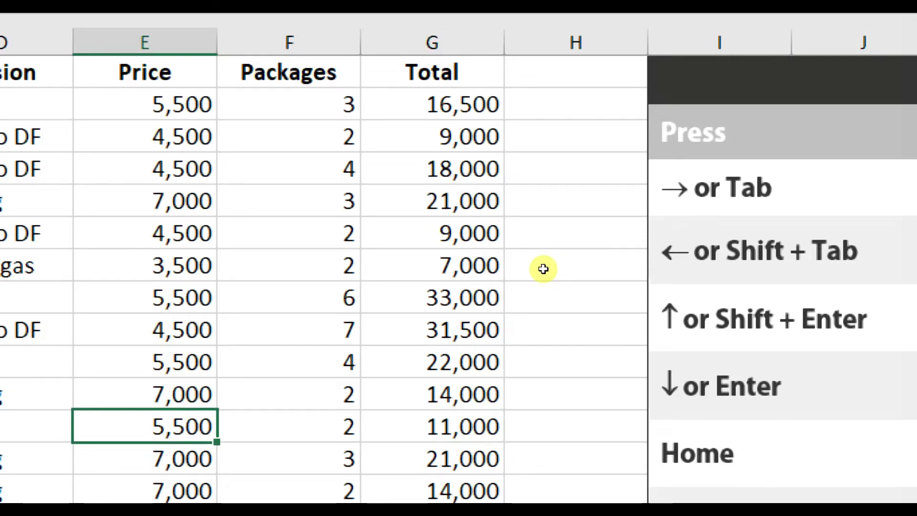
{"action": "key", "text": "Right"}
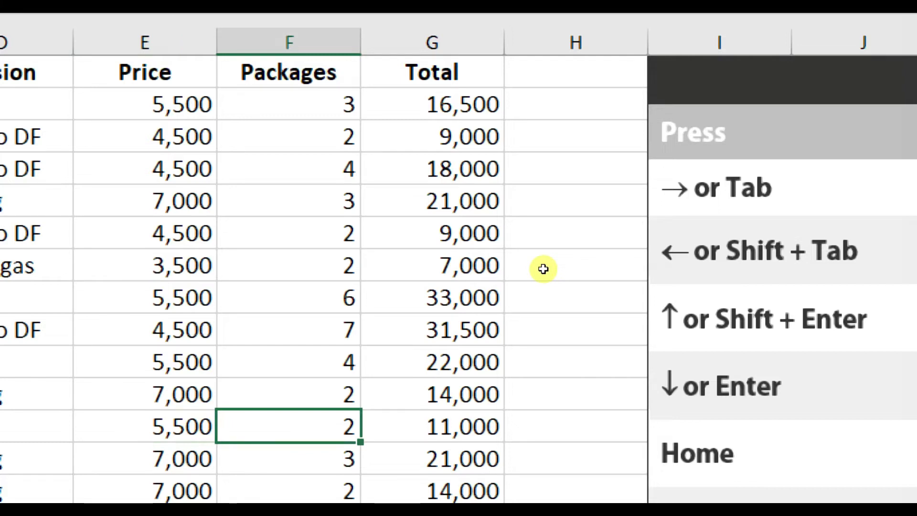
{"action": "key", "text": "Left"}
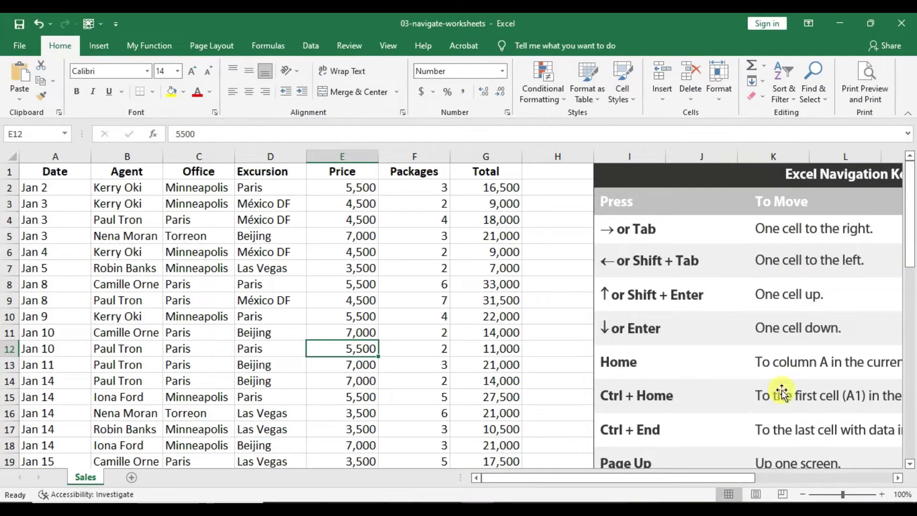
- View the full Excel Navigation Keys table beside the data and return to column A
{"action": "left_click", "coordinate": [898, 477]}
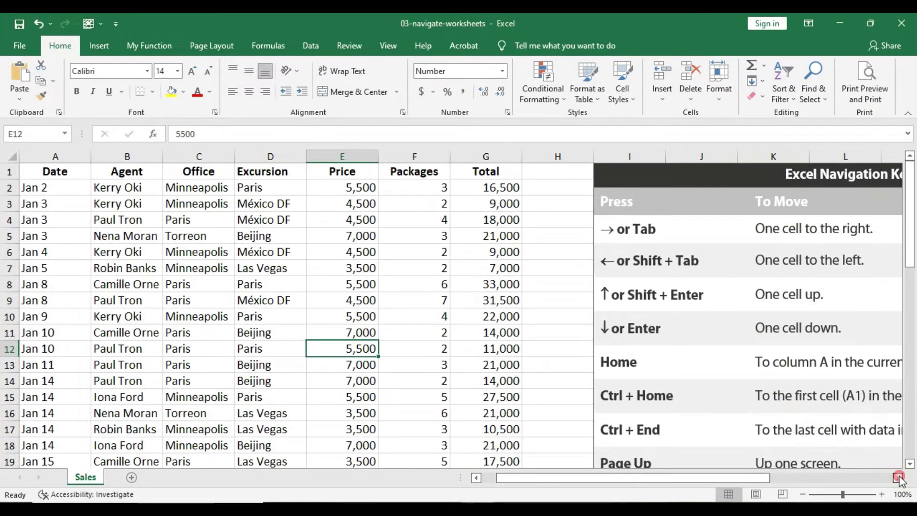
{"action": "left_click", "coordinate": [898, 477]}
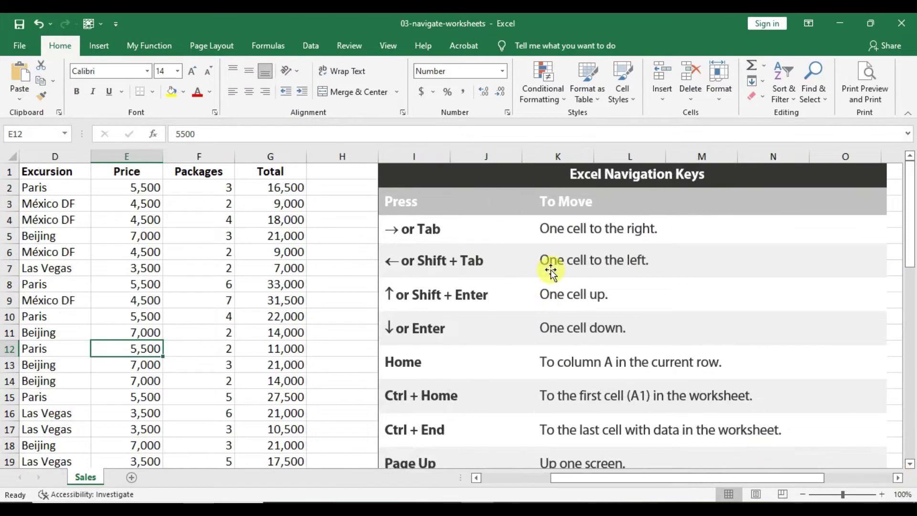
{"action": "left_click", "coordinate": [475, 477]}
{"action": "left_click", "coordinate": [475, 477]}
{"action": "left_click", "coordinate": [475, 477]}
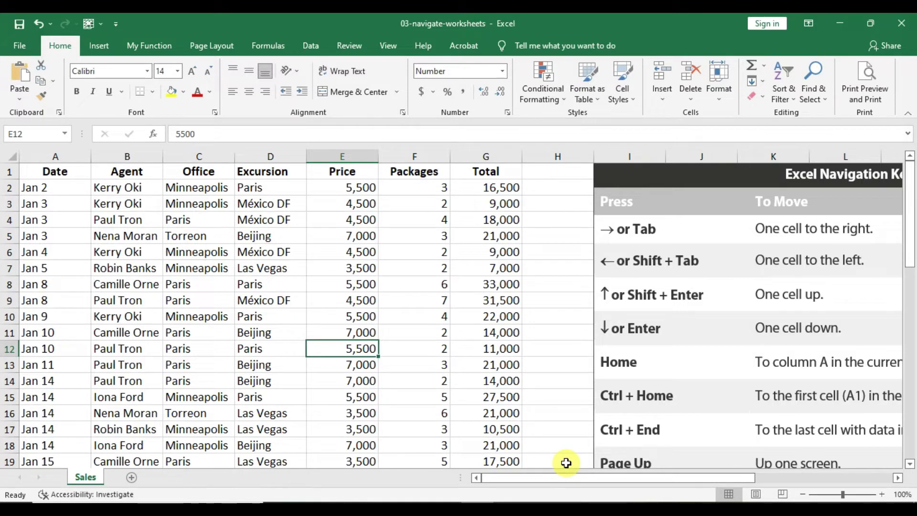
- In the Total column, extend the selection from G13 up to G1, and from G11 one screen down and back up to G1
{"action": "left_click", "coordinate": [472, 366]}
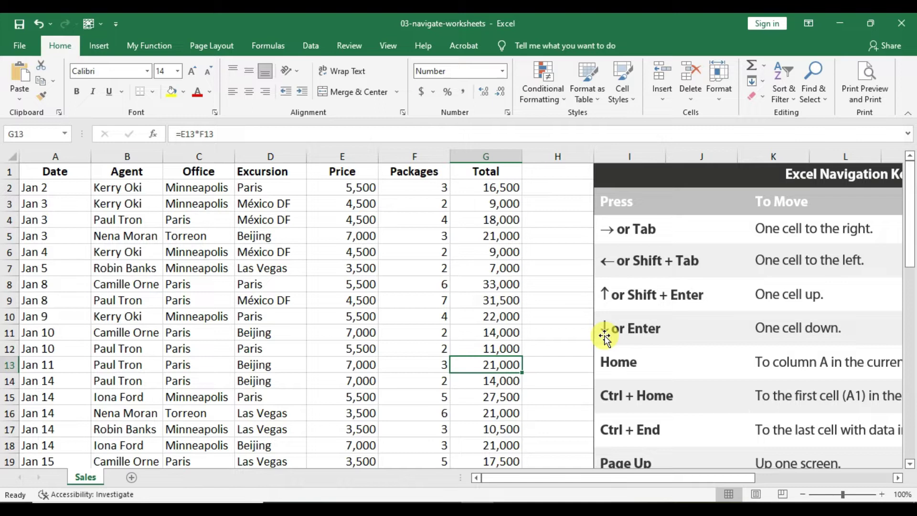
{"action": "key", "text": "ctrl+shift+Up"}
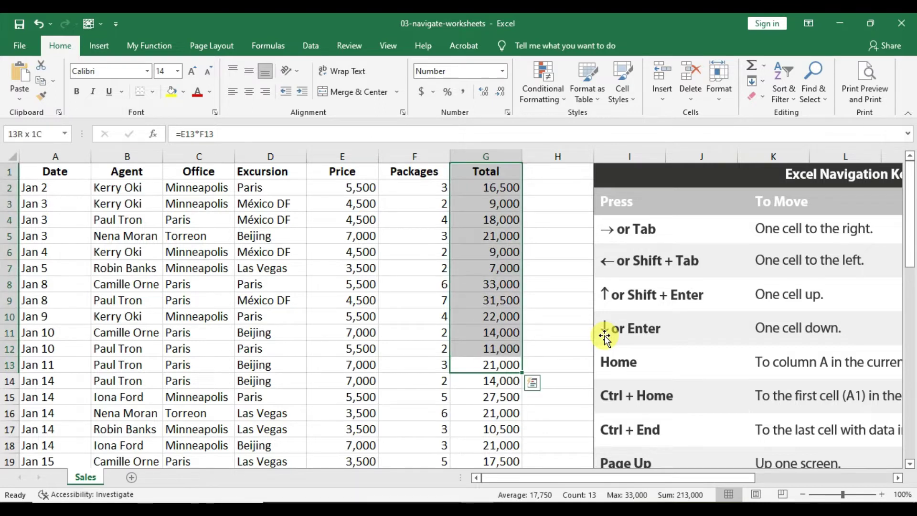
{"action": "left_click", "coordinate": [485, 334]}
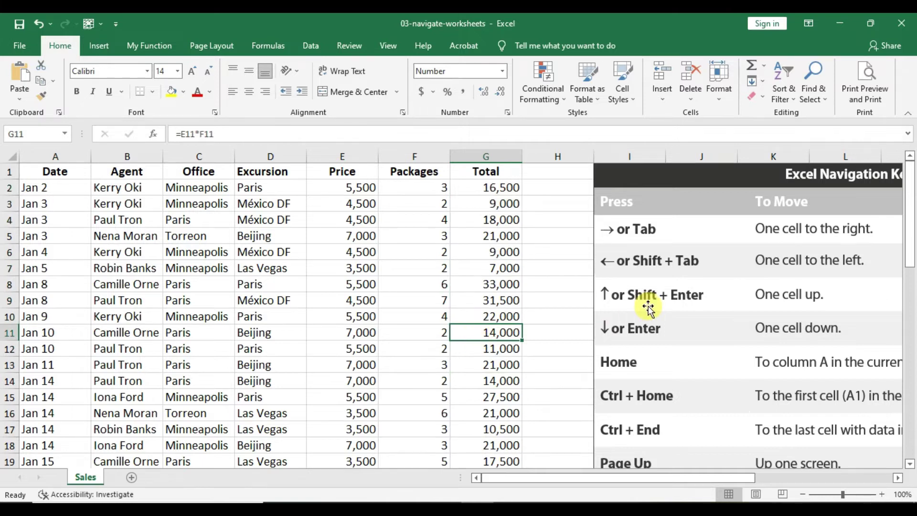
{"action": "key", "text": "shift+Page_Down"}
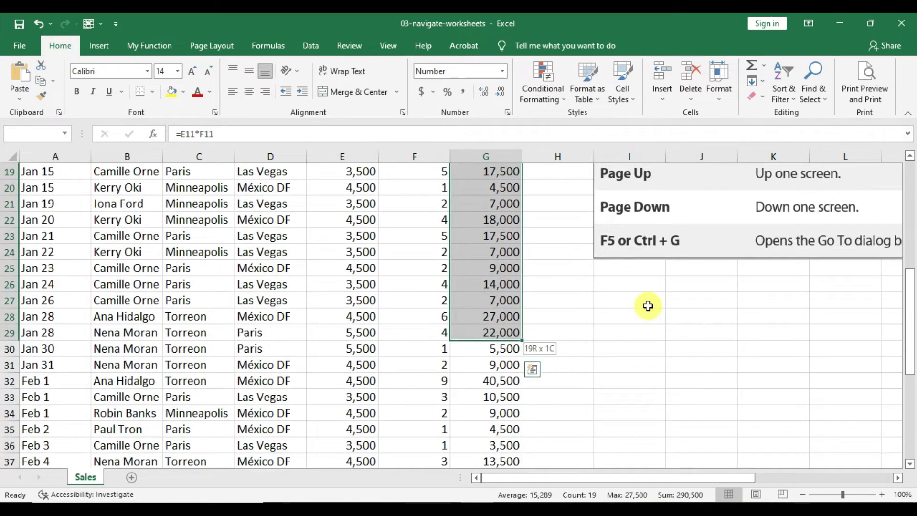
{"action": "key", "text": "shift+Page_Up"}
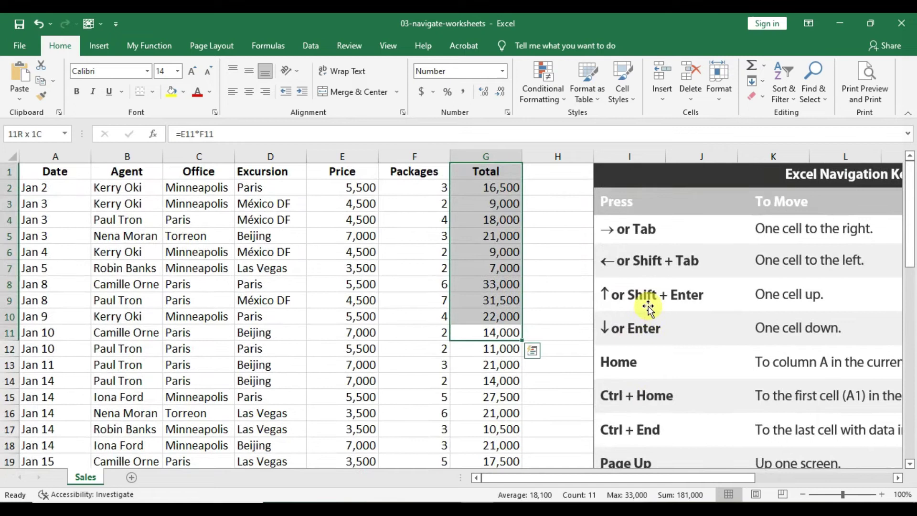
{"action": "key", "text": "shift+Page_Down"}
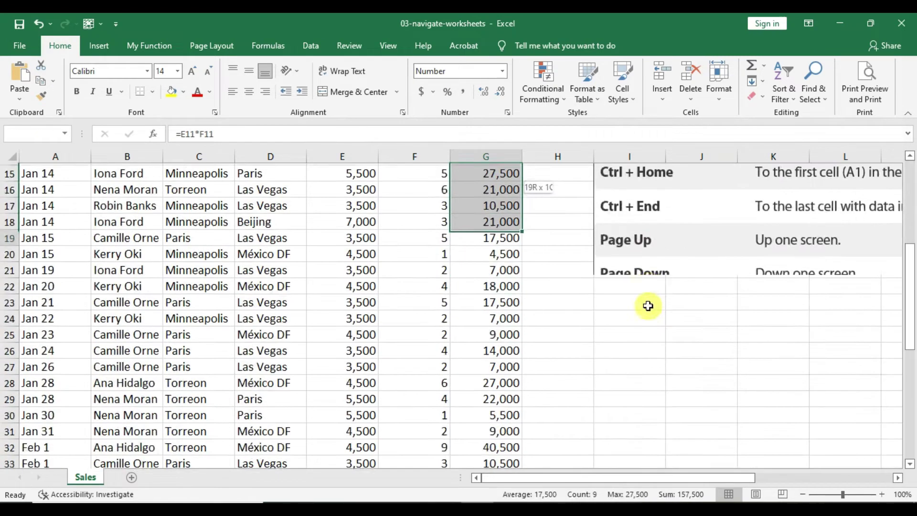
{"action": "key", "text": "shift+Page_Up"}
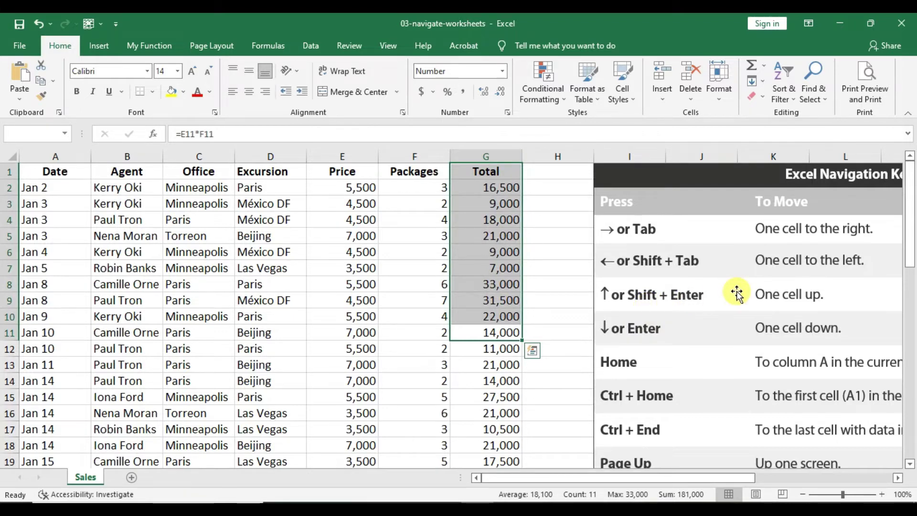
- Jump to column A in row 11, and move the active cell one cell up and back down to A11
{"action": "key", "text": "Home"}
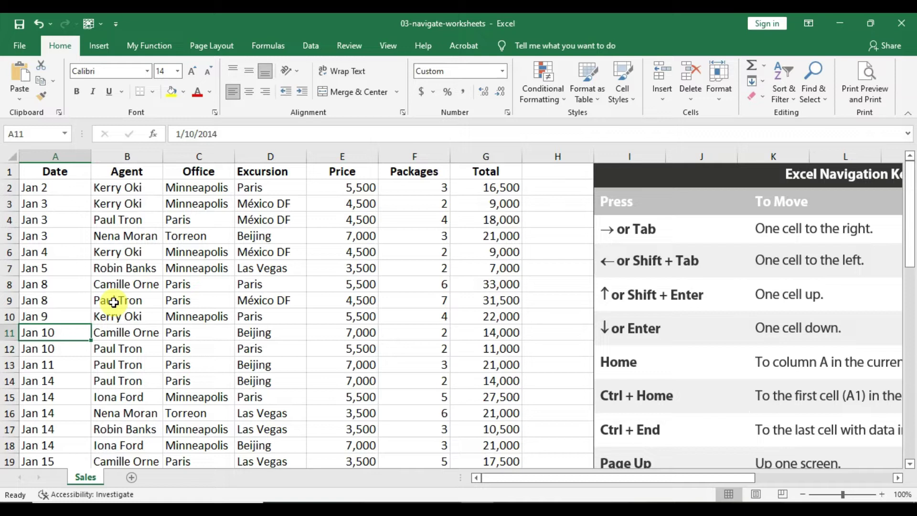
{"action": "key", "text": "Up"}
{"action": "key", "text": "Down"}
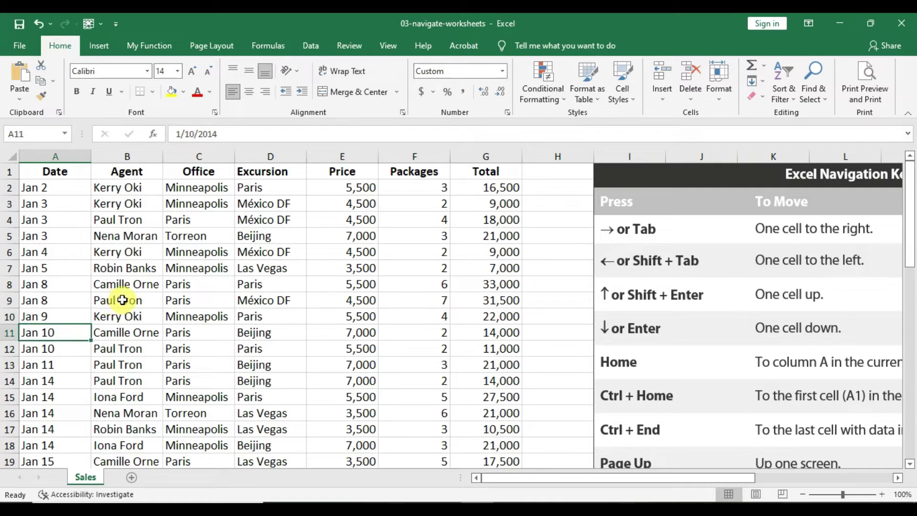
- Select individual cells across the sales table one after another, including B5, D13, G14, F6 and D9, ending at E14
{"action": "left_click", "coordinate": [98, 234]}
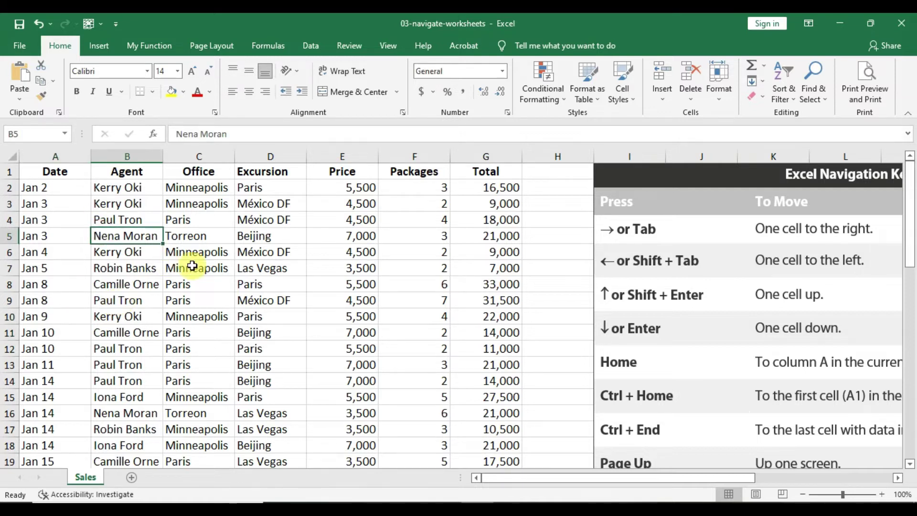
{"action": "left_click", "coordinate": [238, 318]}
{"action": "left_click", "coordinate": [277, 362]}
{"action": "left_click", "coordinate": [365, 364]}
{"action": "left_click", "coordinate": [478, 379]}
{"action": "left_click", "coordinate": [475, 332]}
{"action": "left_click", "coordinate": [430, 249]}
{"action": "left_click", "coordinate": [258, 300]}
{"action": "left_click", "coordinate": [272, 348]}
{"action": "left_click", "coordinate": [312, 378]}
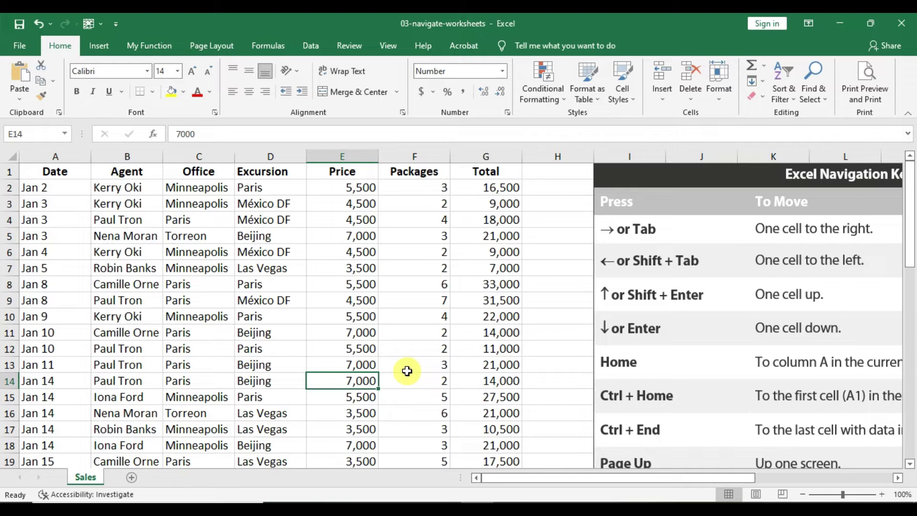
- Examine the Excel Navigation Keys table beside the sales data, from its heading to the Go To entry, at 85% zoom
{"action": "scroll", "coordinate": [407, 371], "scroll_direction": "down", "scroll_amount": 5}
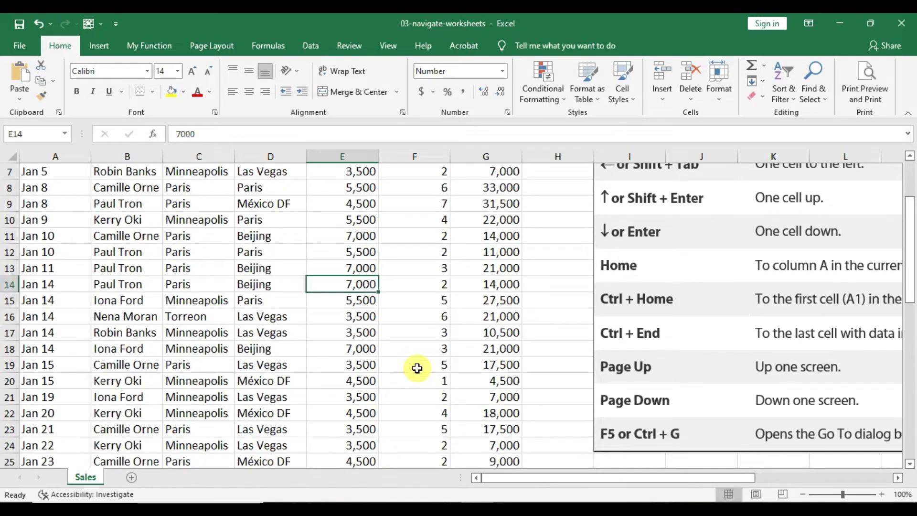
{"action": "scroll", "coordinate": [416, 369], "scroll_direction": "up", "scroll_amount": 5}
{"action": "left_click_drag", "start_coordinate": [560, 479], "coordinate": [588, 478]}
{"action": "left_click_drag", "start_coordinate": [913, 210], "coordinate": [909, 255]}
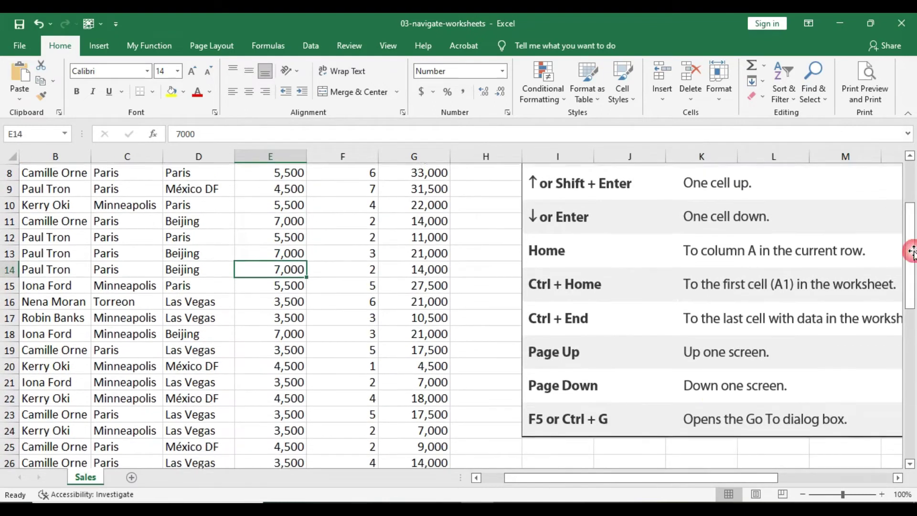
{"action": "left_click_drag", "start_coordinate": [677, 477], "coordinate": [729, 475]}
{"action": "scroll", "coordinate": [729, 450], "scroll_direction": "up", "scroll_amount": 2}
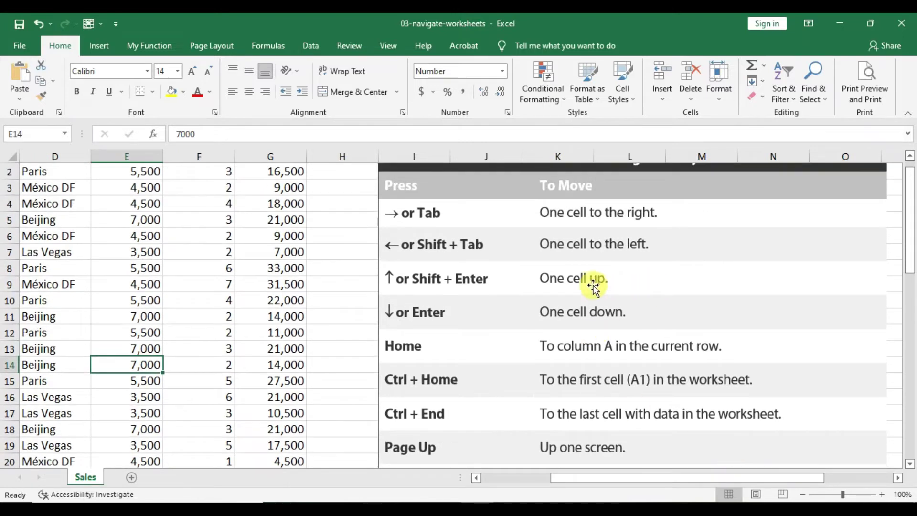
{"action": "scroll", "coordinate": [593, 285], "scroll_direction": "down", "scroll_amount": 1}
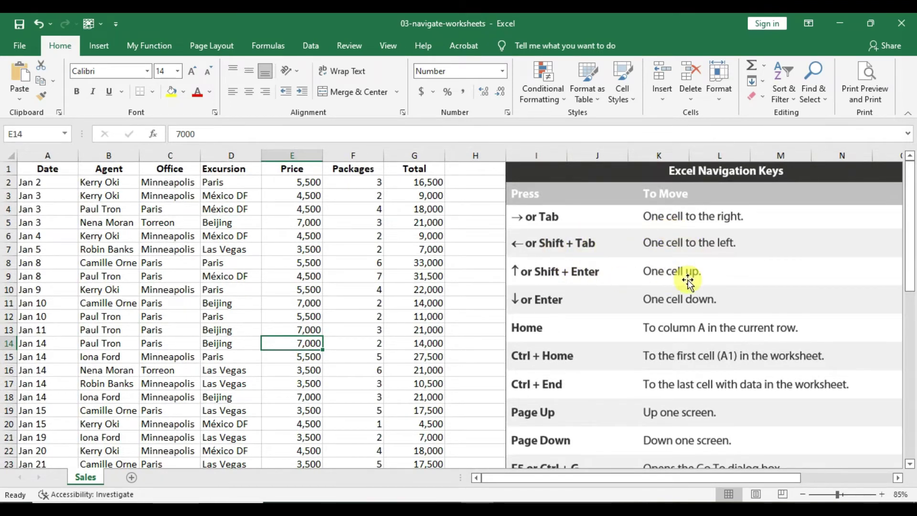
{"action": "scroll", "coordinate": [688, 319], "scroll_direction": "down", "scroll_amount": 1}
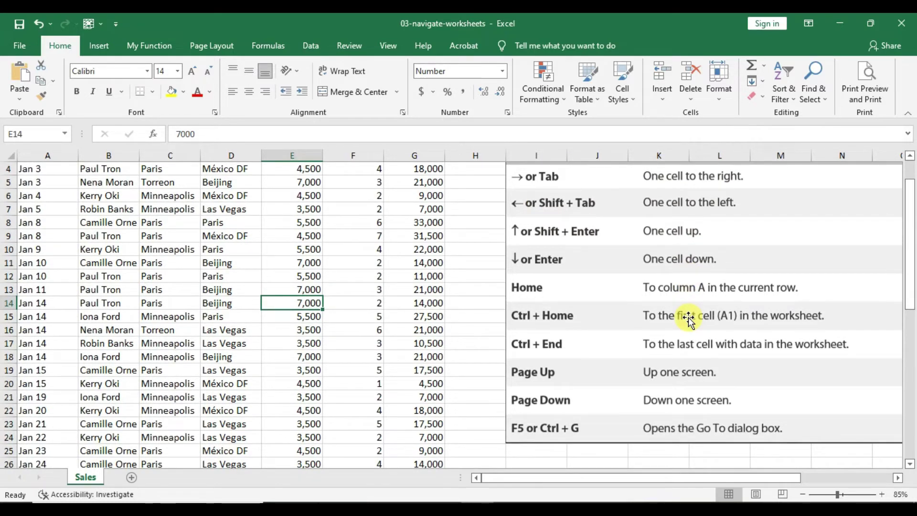
{"action": "scroll", "coordinate": [688, 319], "scroll_direction": "up", "scroll_amount": 1}
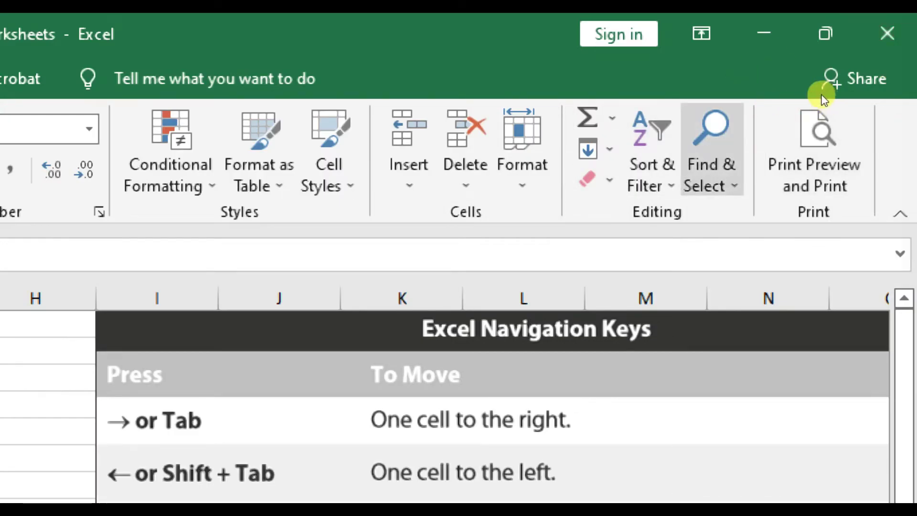
- Jump to cell E11 with the Go To command, and select cell D6 in the Excursion column
{"action": "left_click", "coordinate": [723, 173]}
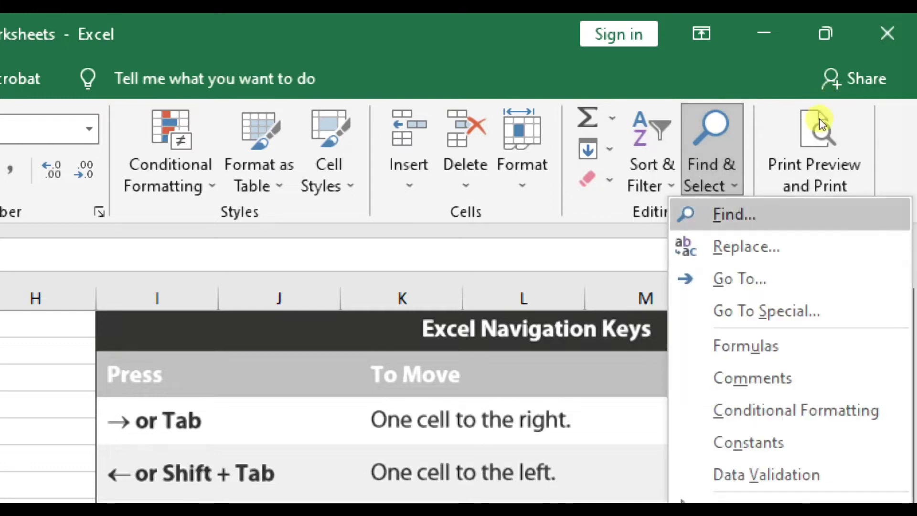
{"action": "left_click", "coordinate": [731, 279]}
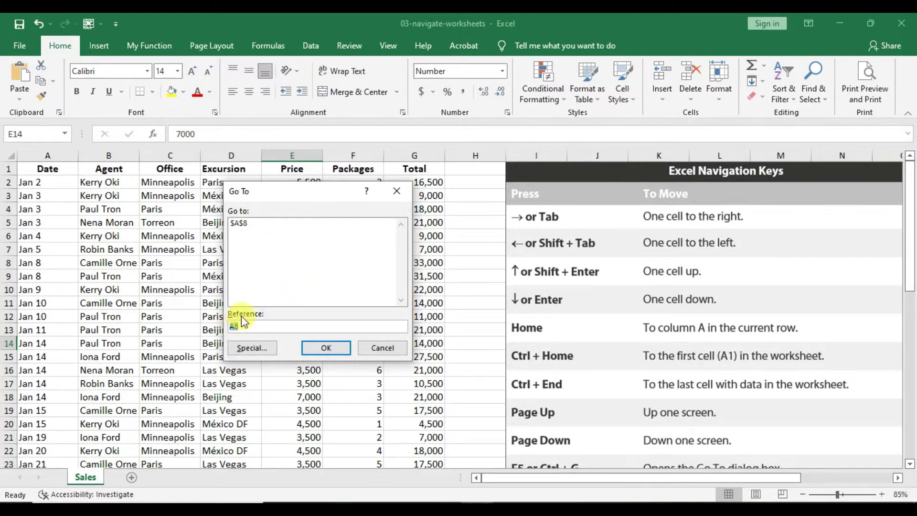
{"action": "left_click", "coordinate": [249, 326]}
{"action": "key", "text": "BackSpace"}
{"action": "key", "text": "BackSpace"}
{"action": "type", "text": "e11"}
{"action": "left_click", "coordinate": [316, 349]}
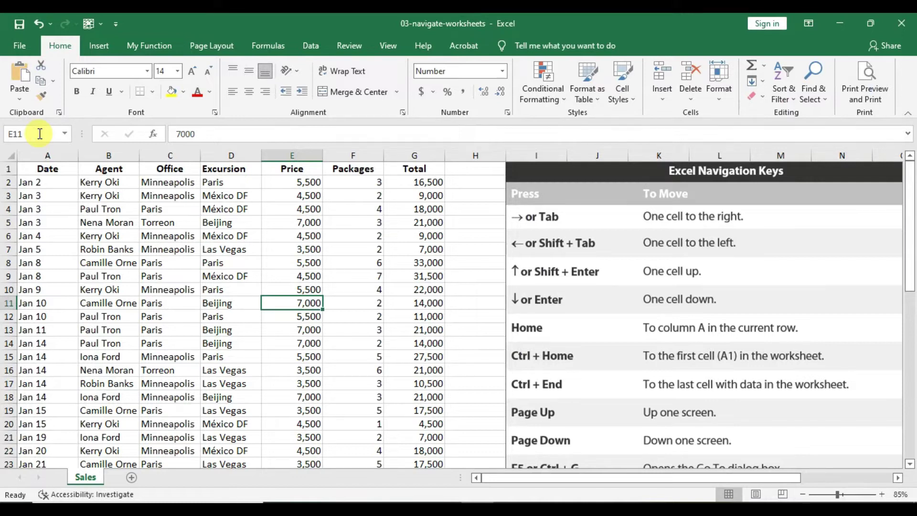
{"action": "left_click", "coordinate": [207, 235]}
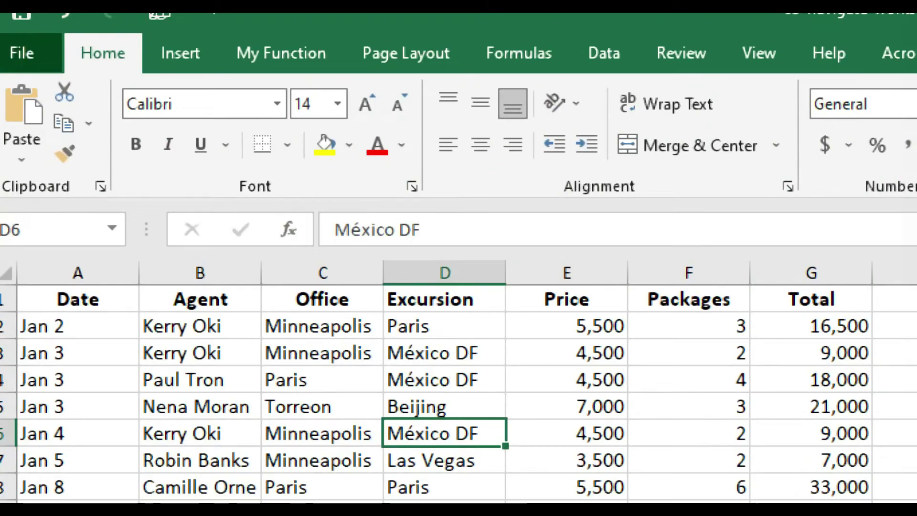
- Review the list of recently used workbooks on Excel's start page
{"action": "left_click", "coordinate": [13, 47]}
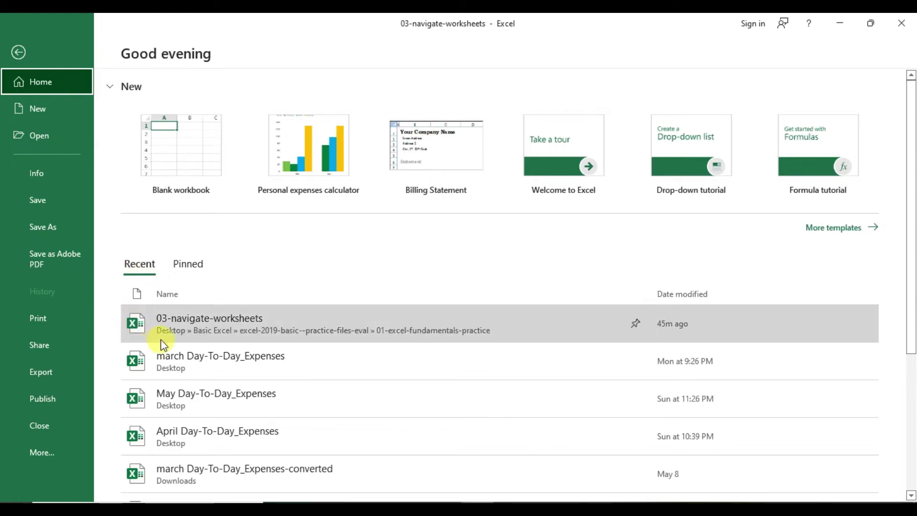
{"action": "scroll", "coordinate": [281, 364], "scroll_direction": "down", "scroll_amount": 2}
{"action": "scroll", "coordinate": [281, 363], "scroll_direction": "up", "scroll_amount": 2}
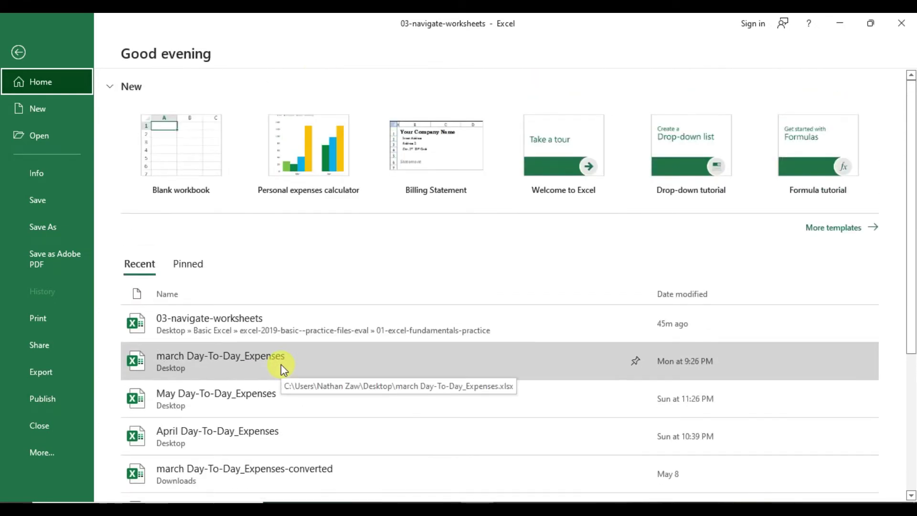
{"action": "scroll", "coordinate": [281, 364], "scroll_direction": "down", "scroll_amount": 1}
{"action": "scroll", "coordinate": [281, 364], "scroll_direction": "up", "scroll_amount": 1}
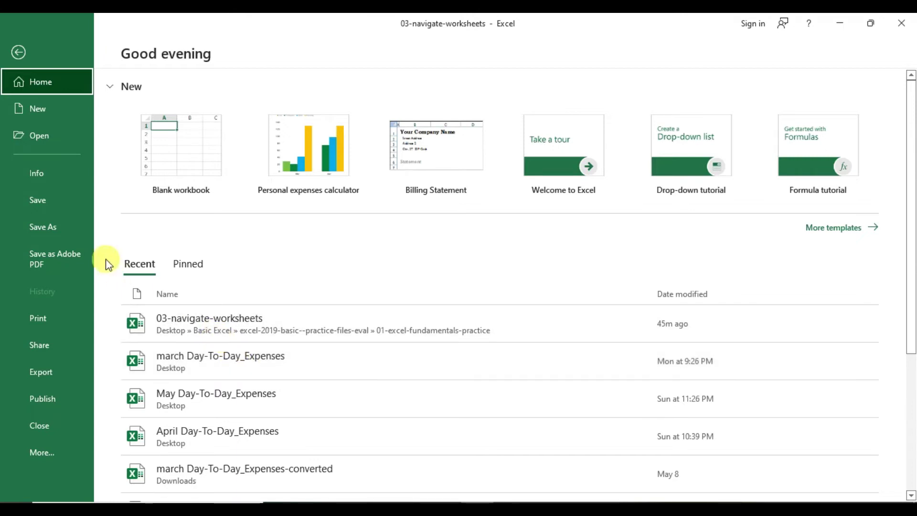
- Browse this PC for a workbook to open, going to Desktop > Basic Excel > excel-2019-basic--practice-files-eval > 01-excel-fundamentals-practice
{"action": "left_click", "coordinate": [42, 137]}
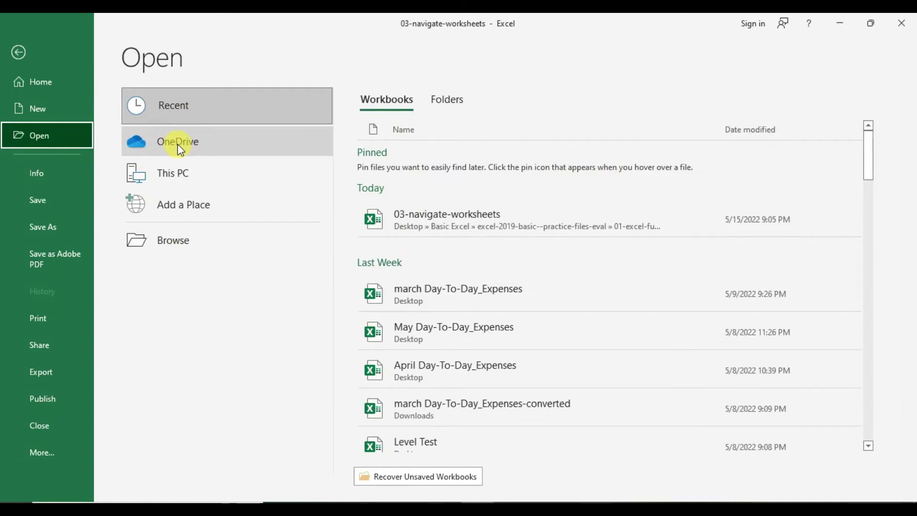
{"action": "left_click", "coordinate": [186, 173]}
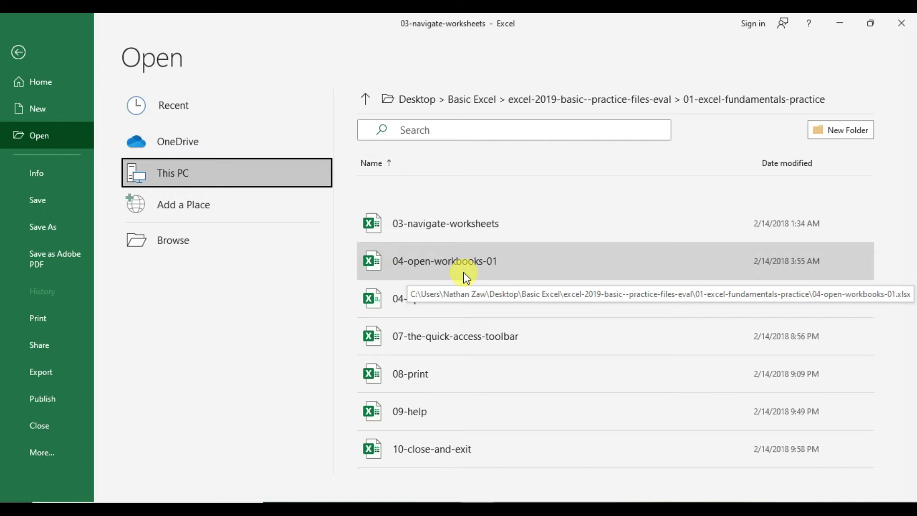
{"action": "left_click", "coordinate": [176, 246]}
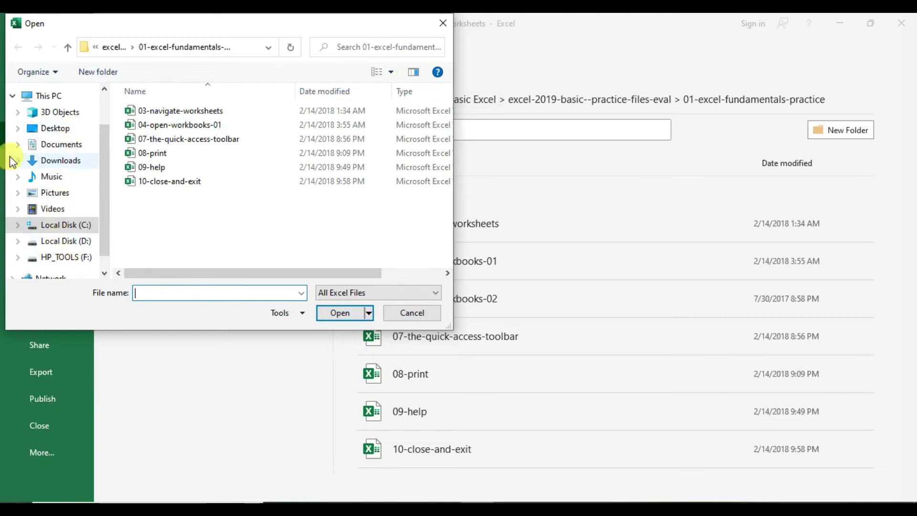
{"action": "left_click", "coordinate": [64, 129]}
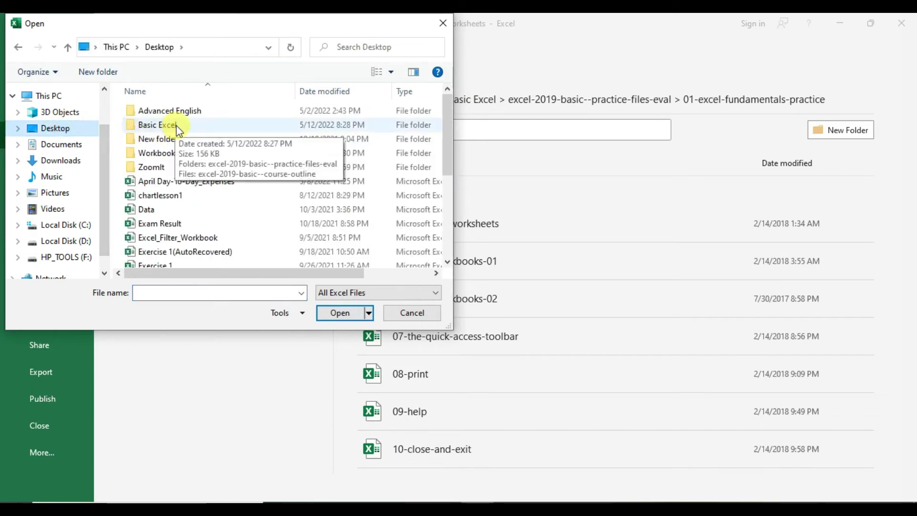
{"action": "double_click", "coordinate": [177, 127]}
{"action": "left_click", "coordinate": [180, 117]}
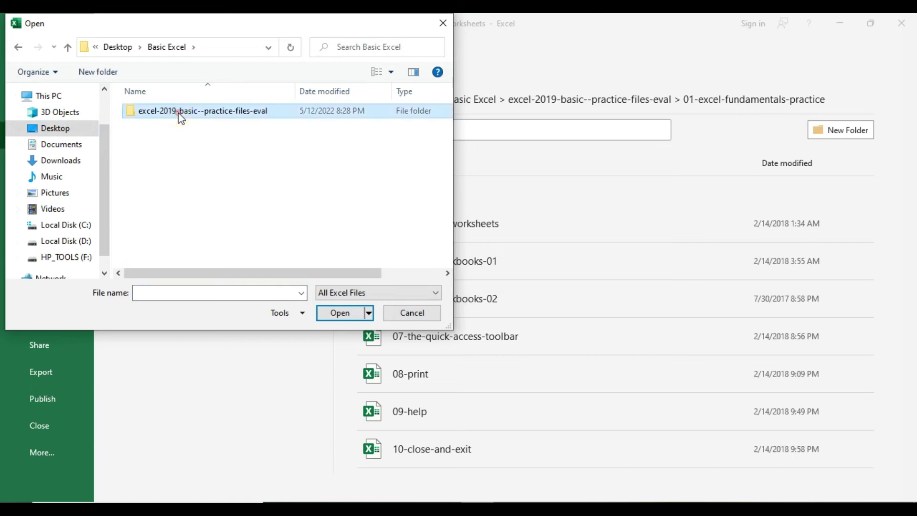
{"action": "double_click", "coordinate": [179, 113]}
{"action": "double_click", "coordinate": [180, 115]}
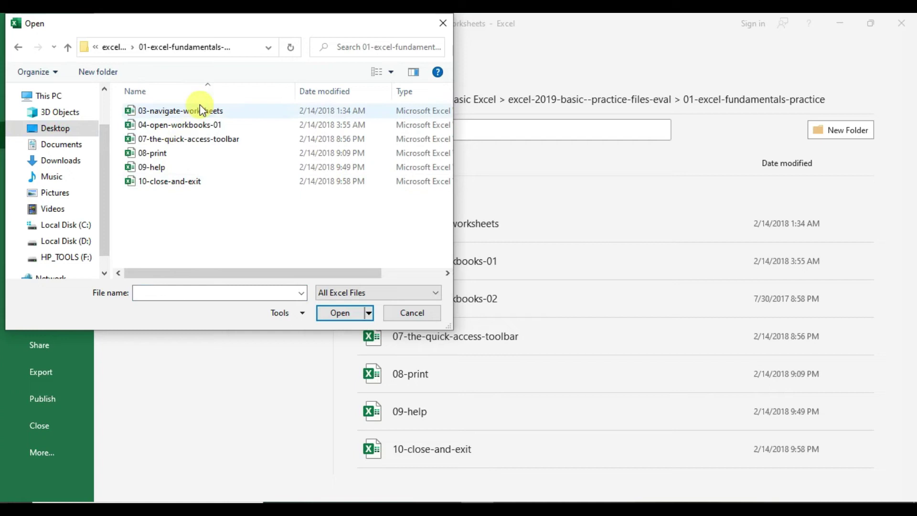
- Widen the Open dialog and open the workbook 04-open-workbooks-01
{"action": "left_click_drag", "start_coordinate": [453, 207], "coordinate": [629, 217]}
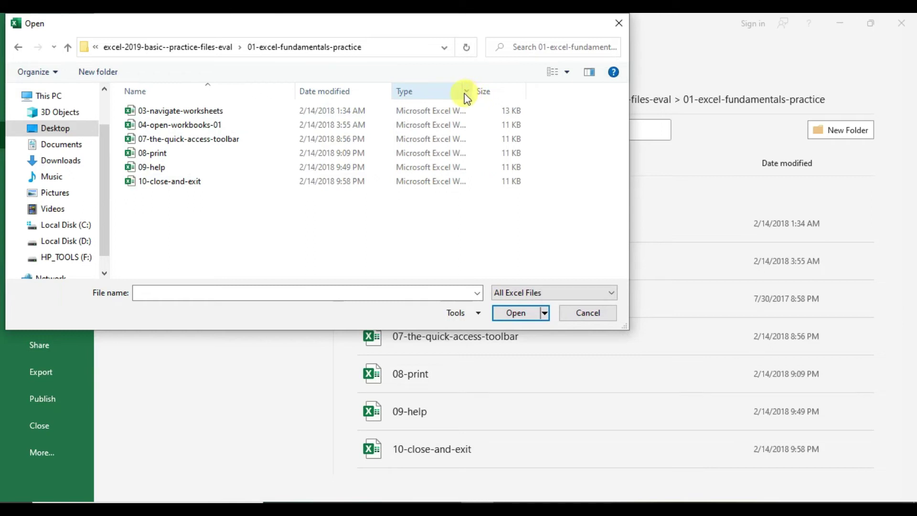
{"action": "left_click", "coordinate": [221, 124]}
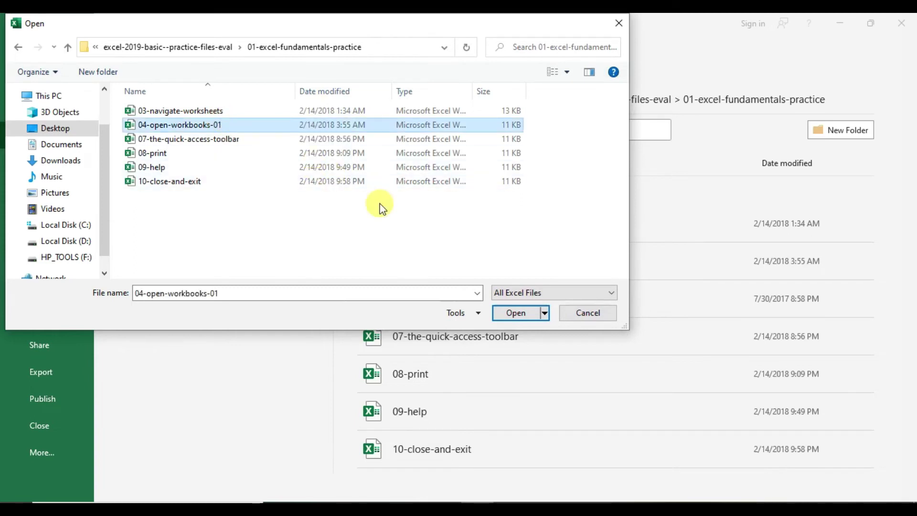
{"action": "left_click", "coordinate": [513, 314]}
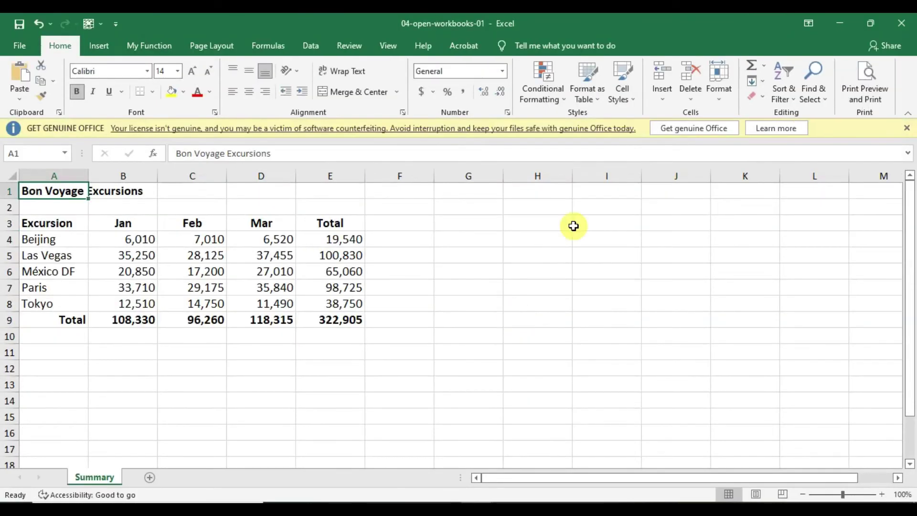
- Dismiss the Get Genuine Office notice and select cell C13 on the Summary sheet
{"action": "left_click", "coordinate": [906, 128]}
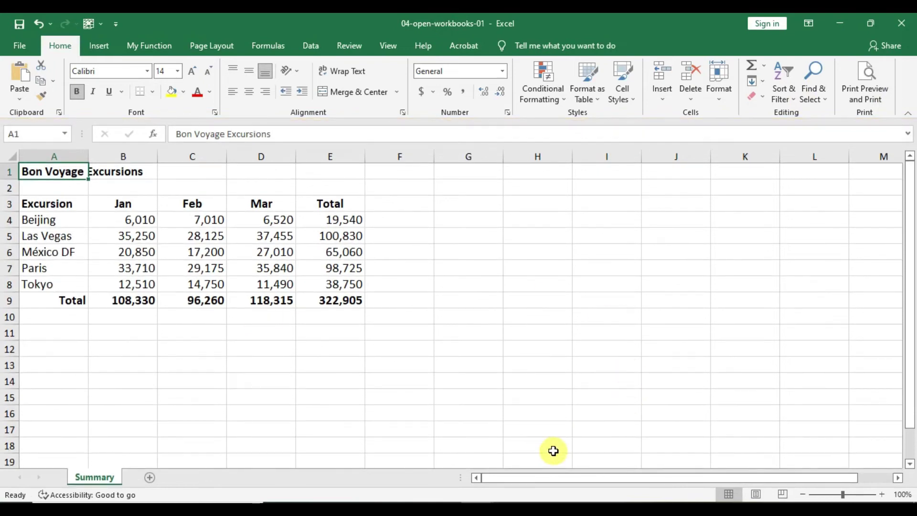
{"action": "mouse_move", "coordinate": [477, 509]}
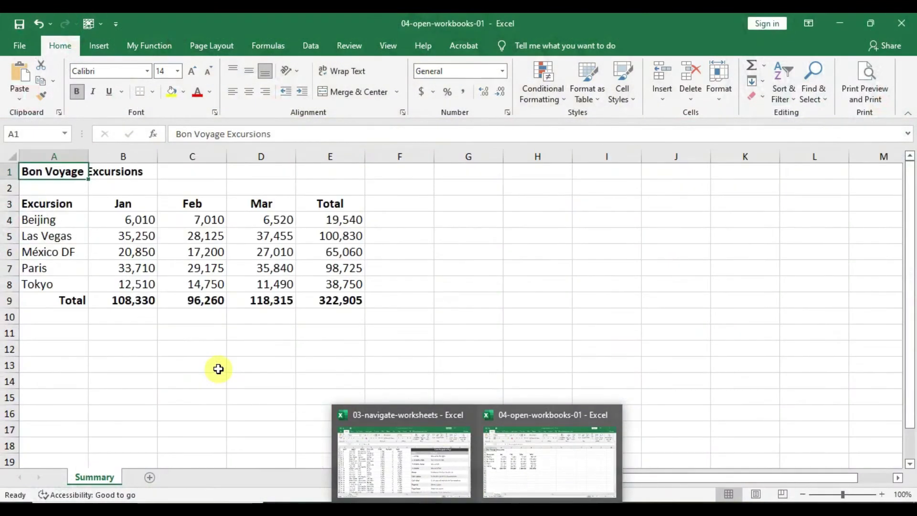
{"action": "left_click", "coordinate": [217, 368]}
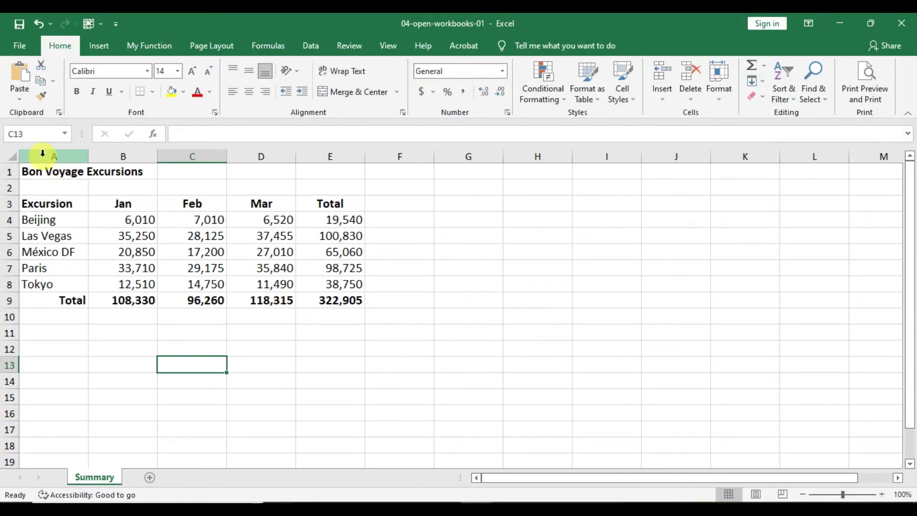
- Start opening another workbook and browse from the Desktop through Basic Excel to the 01-excel-fundamentals-practice folder
{"action": "left_click", "coordinate": [18, 49]}
{"action": "left_click", "coordinate": [36, 139]}
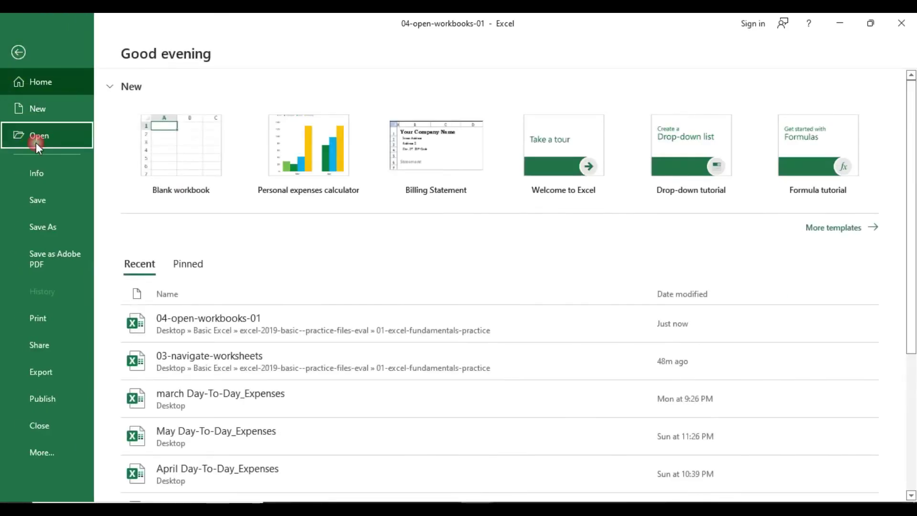
{"action": "left_click", "coordinate": [174, 256]}
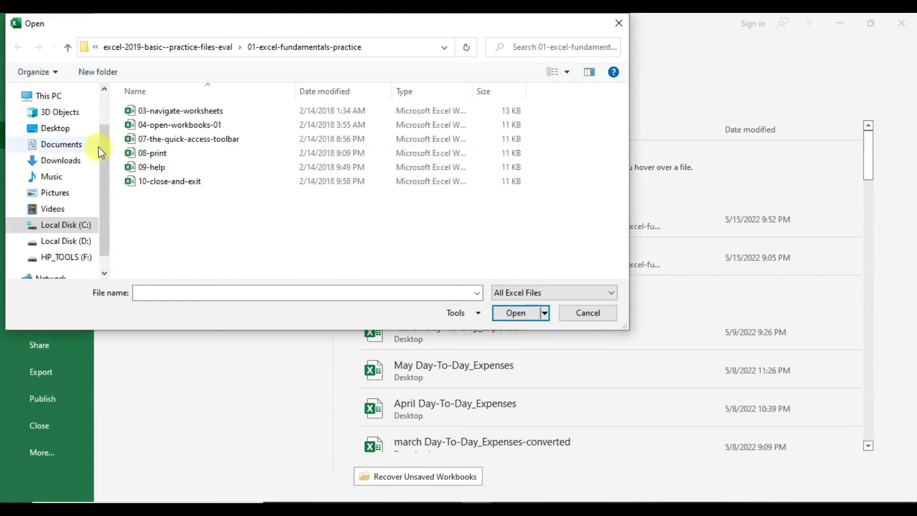
{"action": "left_click", "coordinate": [61, 130]}
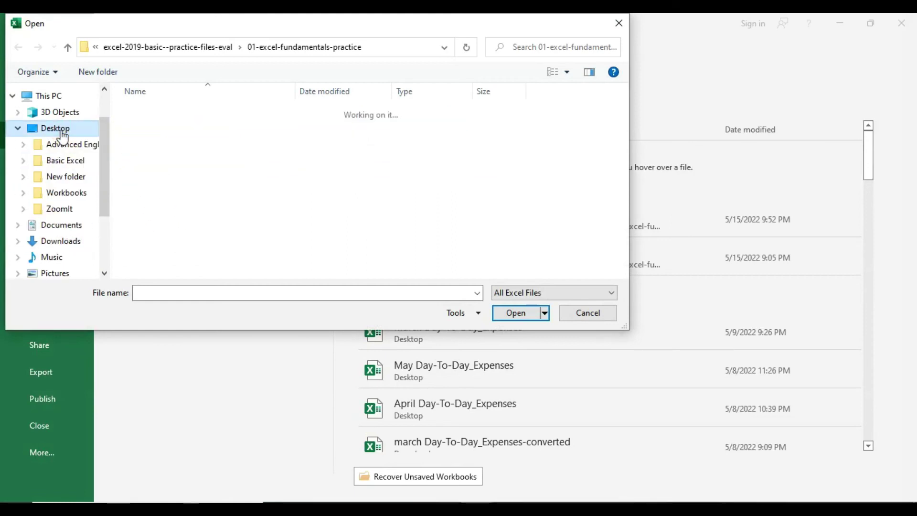
{"action": "double_click", "coordinate": [160, 123]}
{"action": "double_click", "coordinate": [157, 113]}
{"action": "double_click", "coordinate": [157, 113]}
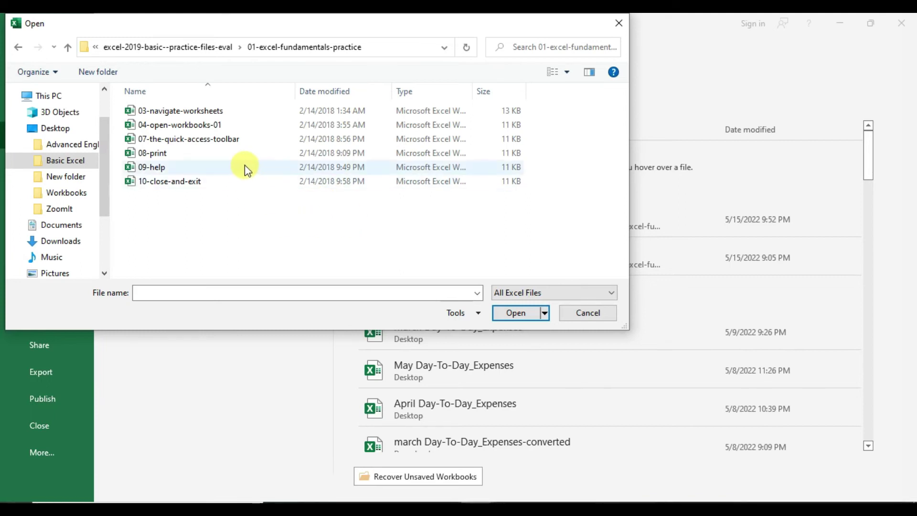
- Set the Open dialog's file type filter to All Files
{"action": "mouse_move", "coordinate": [245, 164]}
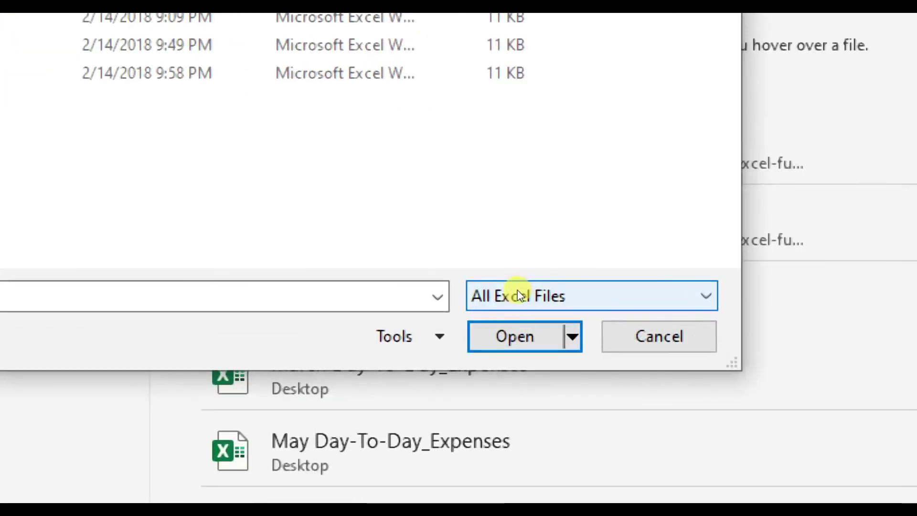
{"action": "left_click", "coordinate": [517, 292]}
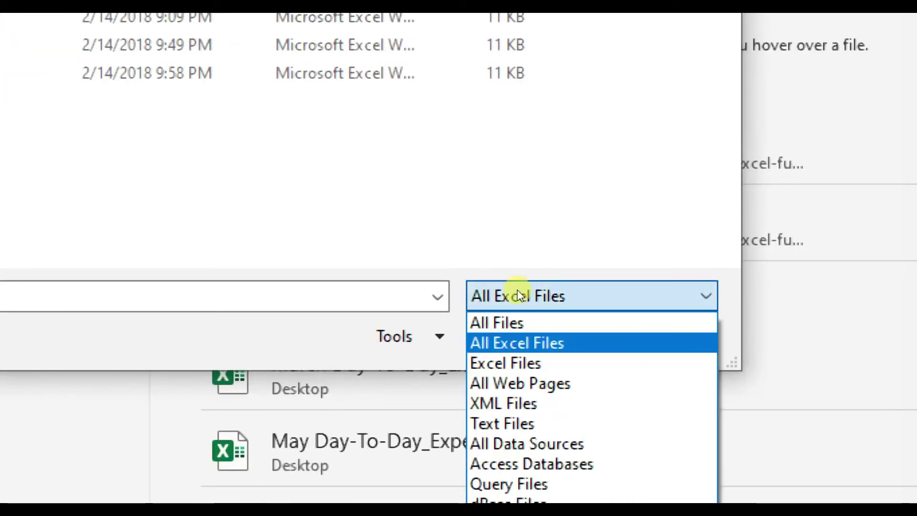
{"action": "left_click", "coordinate": [512, 306]}
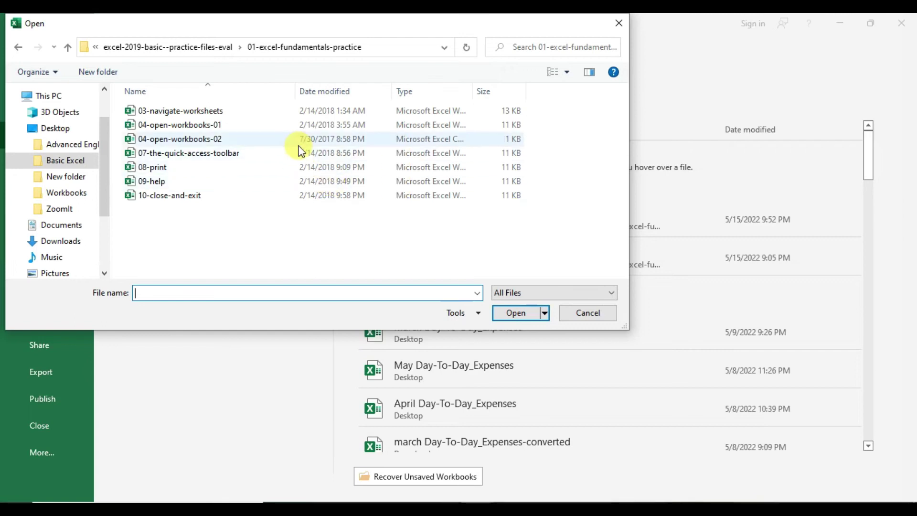
- Widen the Type column in the file list and open the CSV file 04-open-workbooks-02 with the All Files filter kept
{"action": "left_click", "coordinate": [438, 141]}
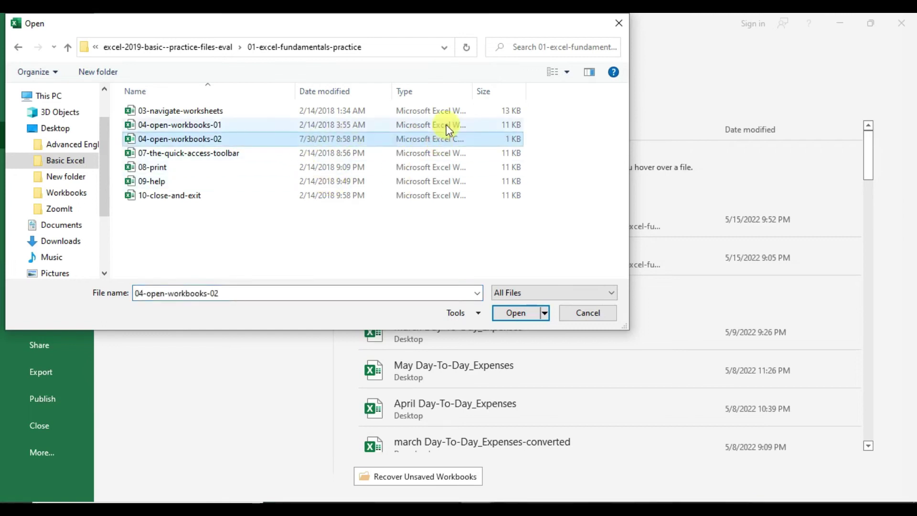
{"action": "left_click_drag", "start_coordinate": [476, 91], "coordinate": [575, 106]}
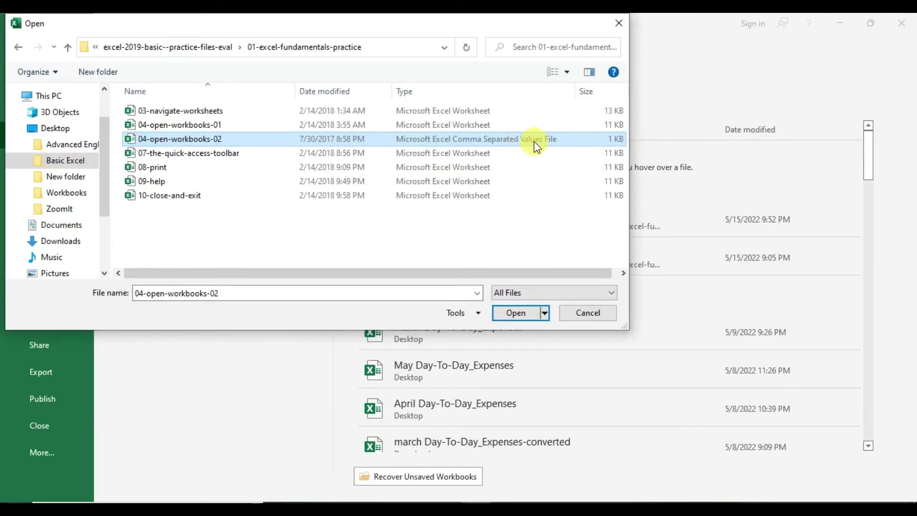
{"action": "left_click", "coordinate": [546, 292]}
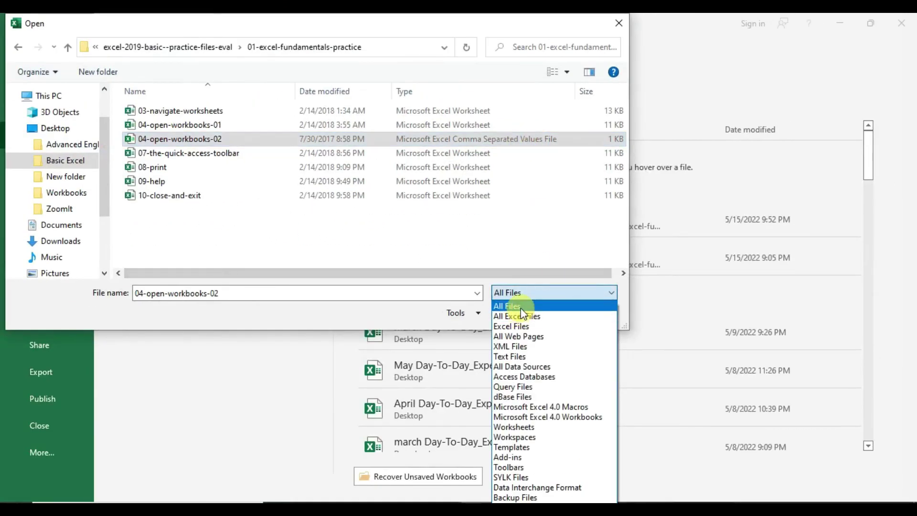
{"action": "left_click", "coordinate": [521, 306]}
{"action": "left_click", "coordinate": [514, 310]}
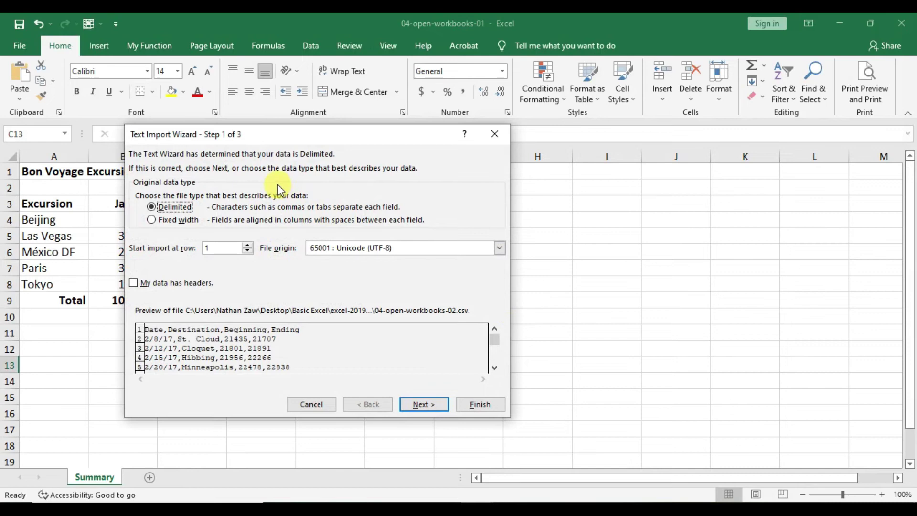
- Mark the delimited data as having headers in the Text Import Wizard and continue to the delimiter settings
{"action": "left_click_drag", "start_coordinate": [308, 134], "coordinate": [359, 124]}
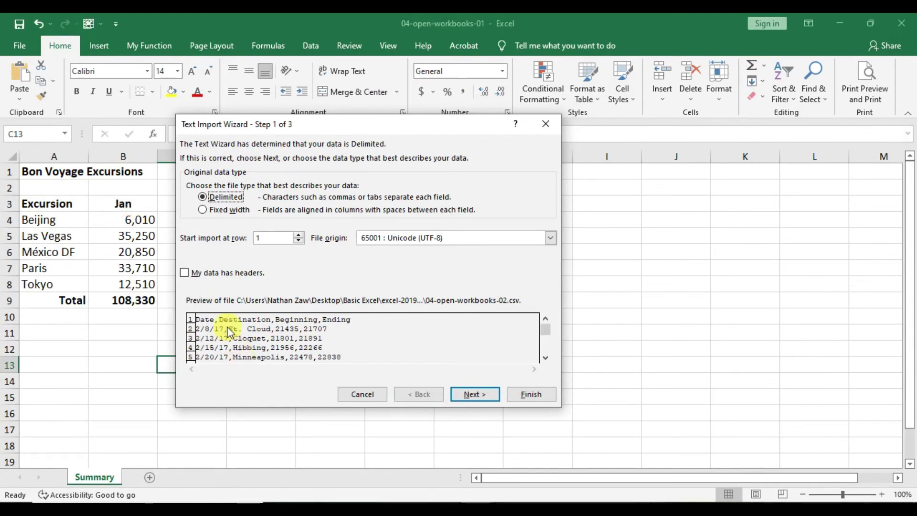
{"action": "left_click", "coordinate": [185, 273]}
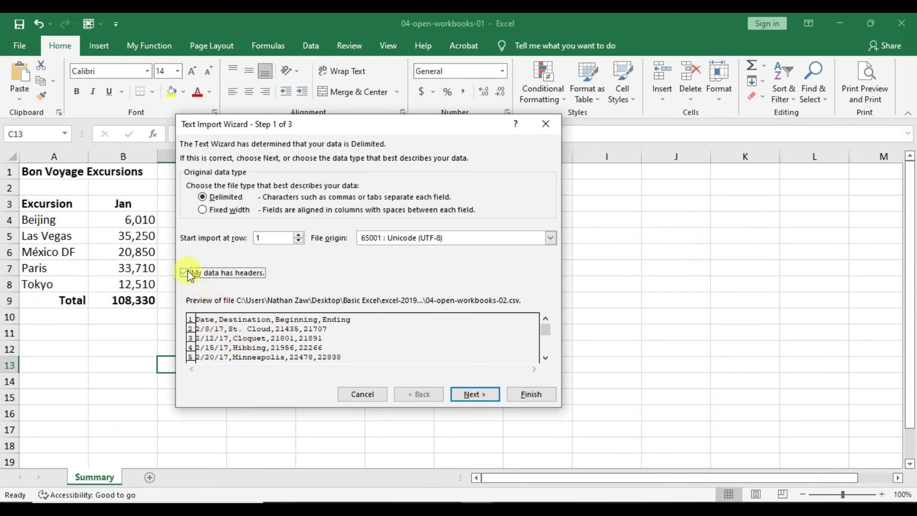
{"action": "left_click", "coordinate": [473, 392]}
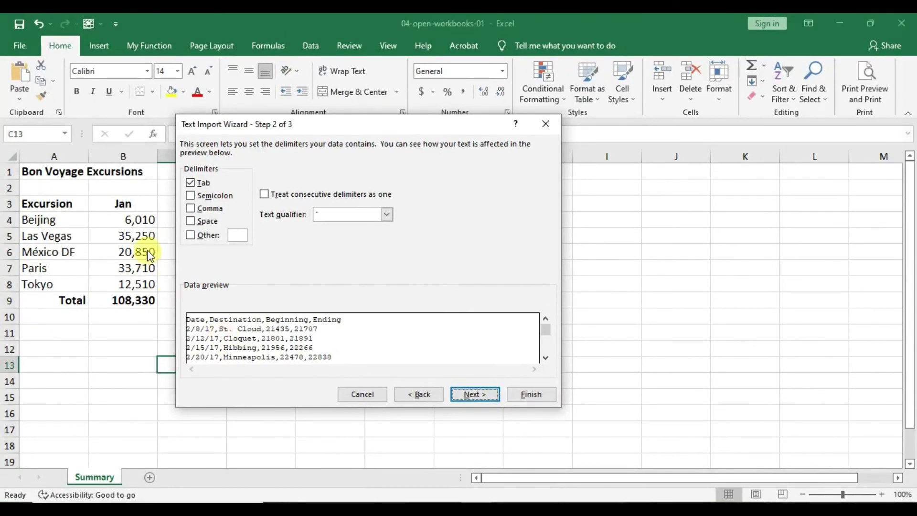
- Set Comma as the only delimiter instead of Tab and finish the import with the General column format
{"action": "left_click", "coordinate": [190, 209]}
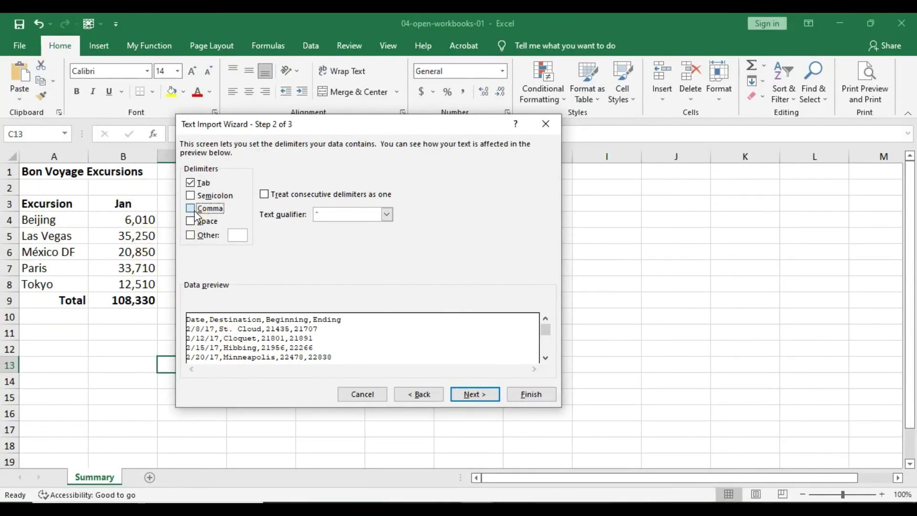
{"action": "left_click", "coordinate": [191, 184]}
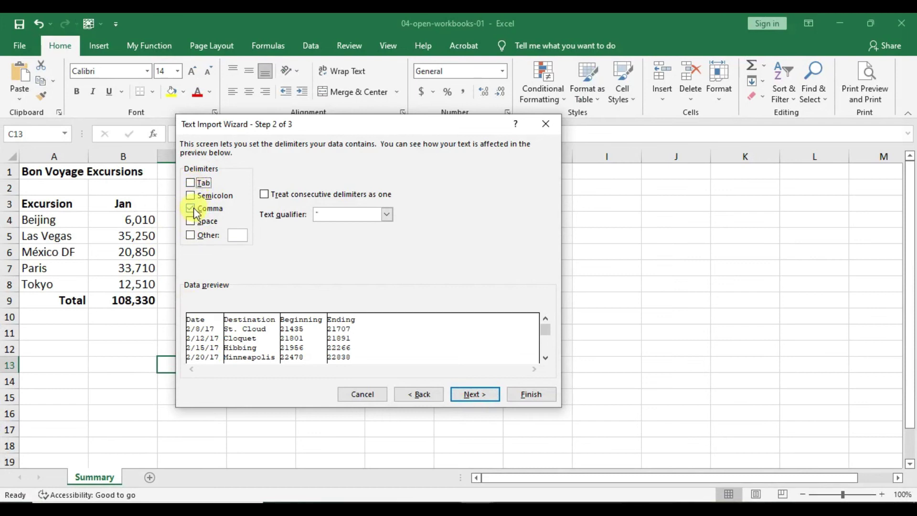
{"action": "left_click", "coordinate": [474, 393]}
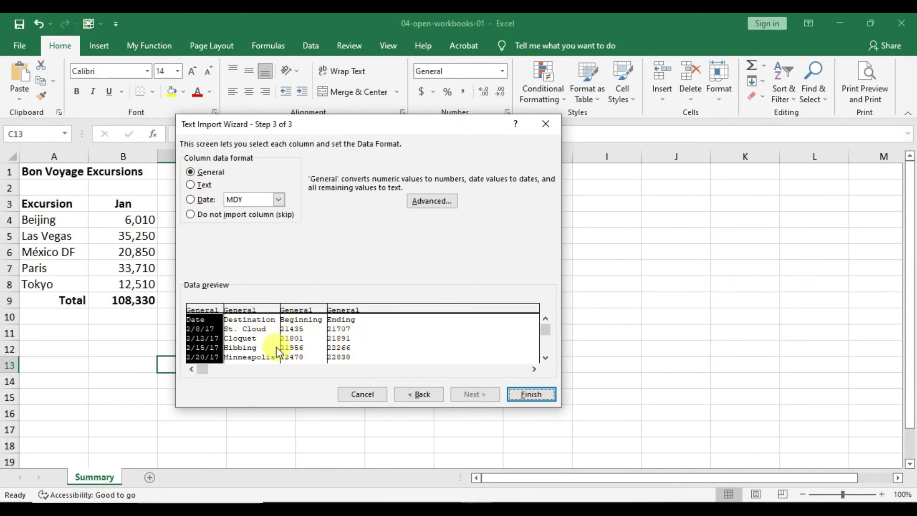
{"action": "left_click", "coordinate": [527, 394]}
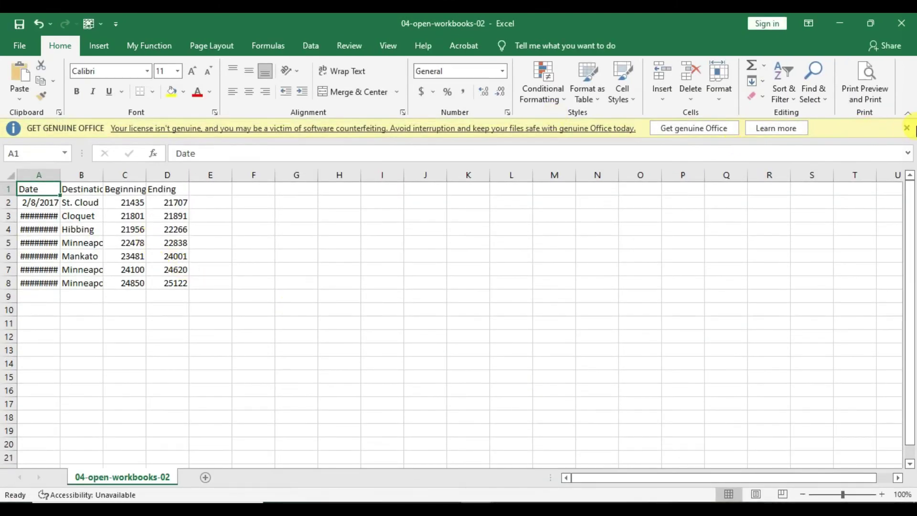
- Dismiss the Get Genuine Office notice and autofit the widths of all columns in the imported sheet
{"action": "left_click", "coordinate": [908, 128]}
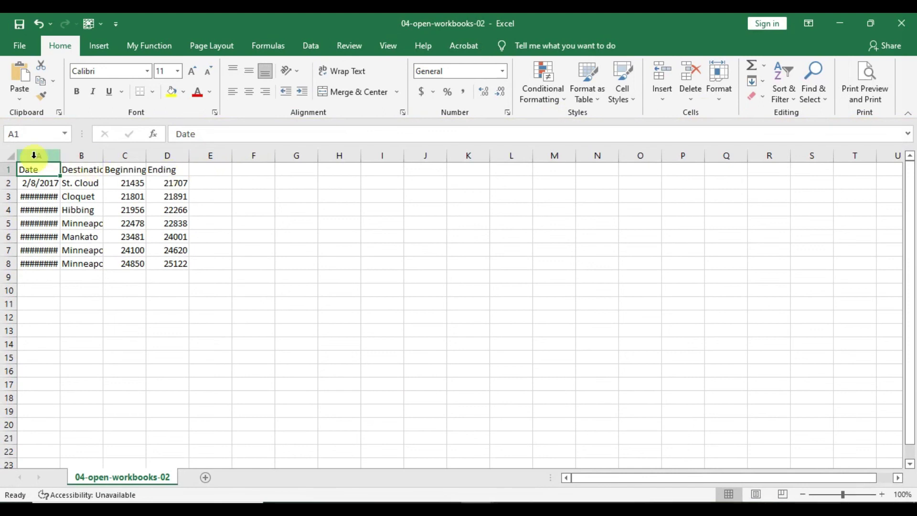
{"action": "left_click", "coordinate": [14, 157]}
{"action": "left_click_drag", "start_coordinate": [57, 153], "coordinate": [57, 152]}
{"action": "double_click", "coordinate": [58, 153]}
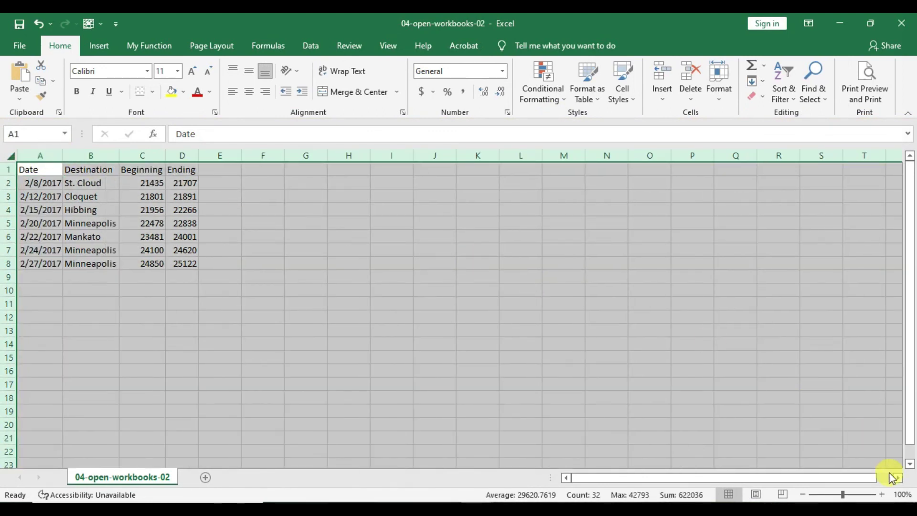
- Zoom the worksheet to 140% and autofit column A again so the dates fit
{"action": "left_click", "coordinate": [882, 494]}
{"action": "left_click", "coordinate": [883, 495]}
{"action": "left_click", "coordinate": [882, 494]}
{"action": "left_click", "coordinate": [882, 494]}
{"action": "left_click", "coordinate": [606, 365]}
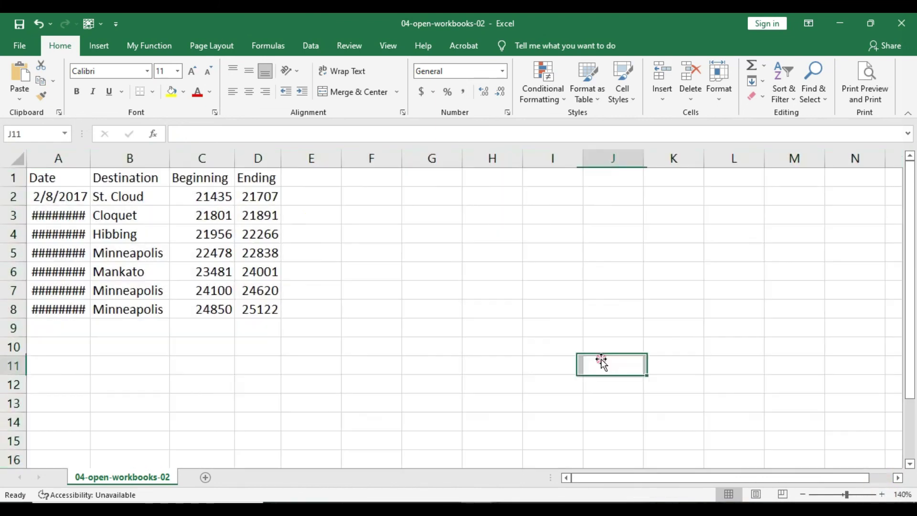
{"action": "double_click", "coordinate": [90, 158]}
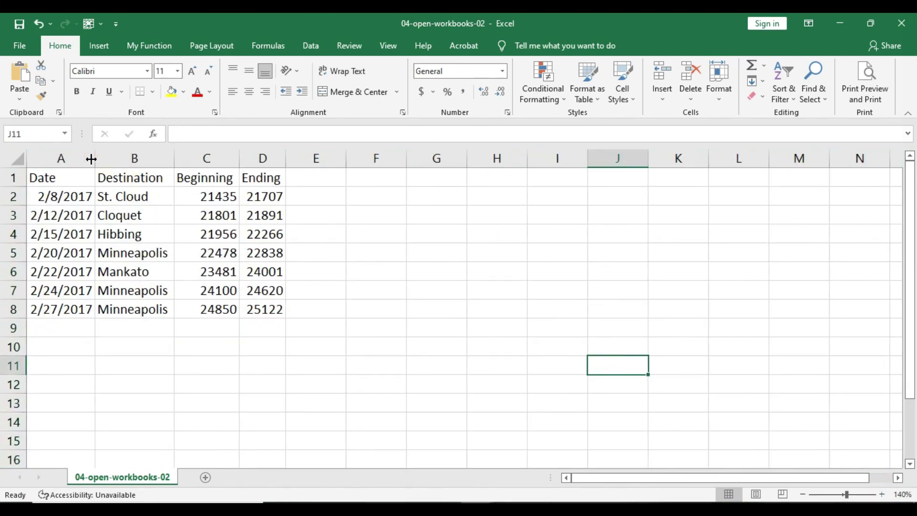
- Examine the headers and entries in the imported Date, Destination, Beginning and Ending columns
{"action": "left_click", "coordinate": [306, 233]}
{"action": "left_click", "coordinate": [92, 191]}
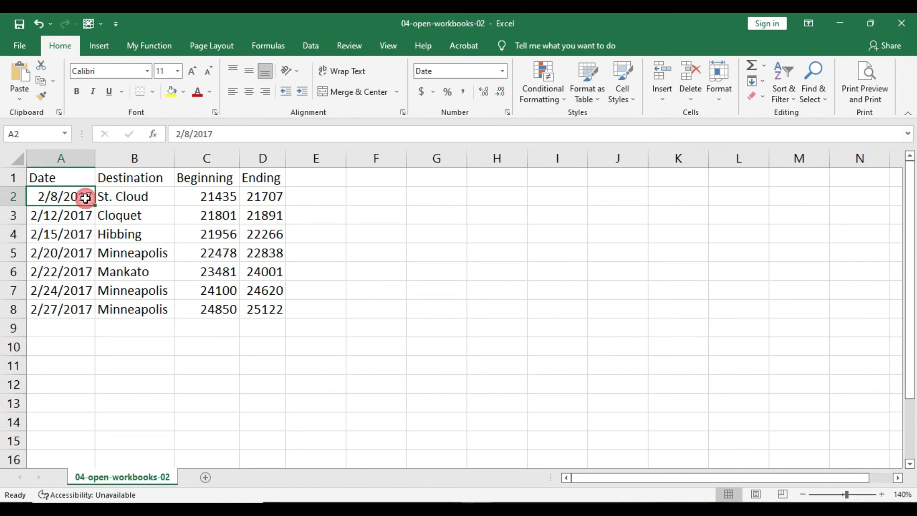
{"action": "left_click", "coordinate": [143, 179]}
{"action": "left_click", "coordinate": [134, 213]}
{"action": "left_click", "coordinate": [206, 178]}
{"action": "left_click", "coordinate": [184, 213]}
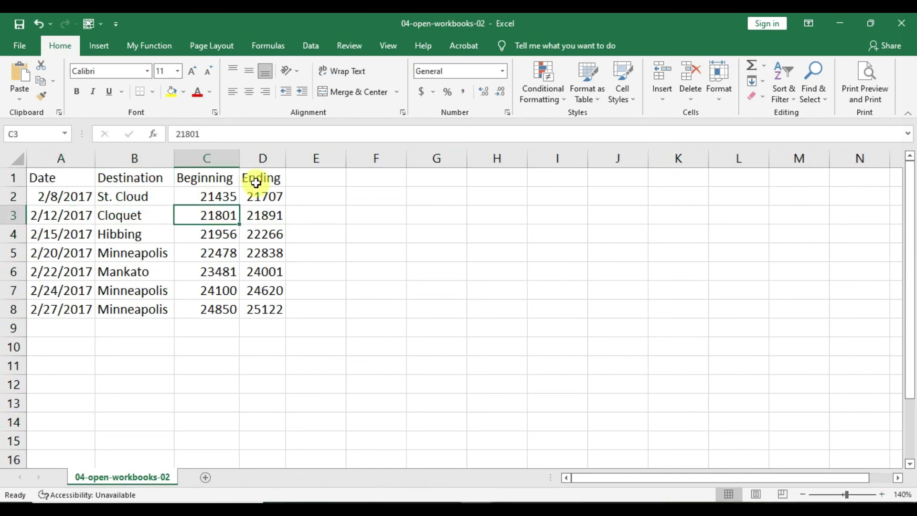
{"action": "left_click", "coordinate": [254, 178]}
{"action": "left_click", "coordinate": [217, 241]}
{"action": "left_click", "coordinate": [244, 235]}
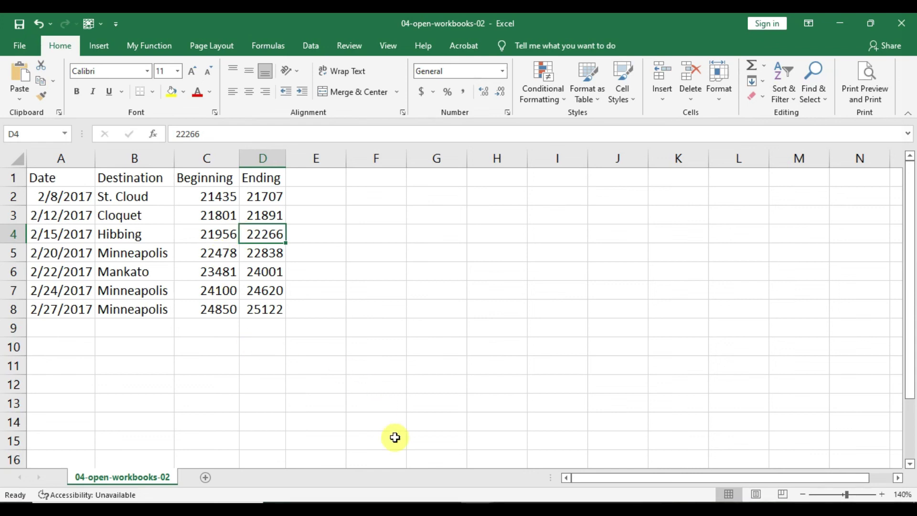
- Switch to the 03-navigate-worksheets workbook and view the full width of its Excel Navigation Keys table
{"action": "mouse_move", "coordinate": [477, 509]}
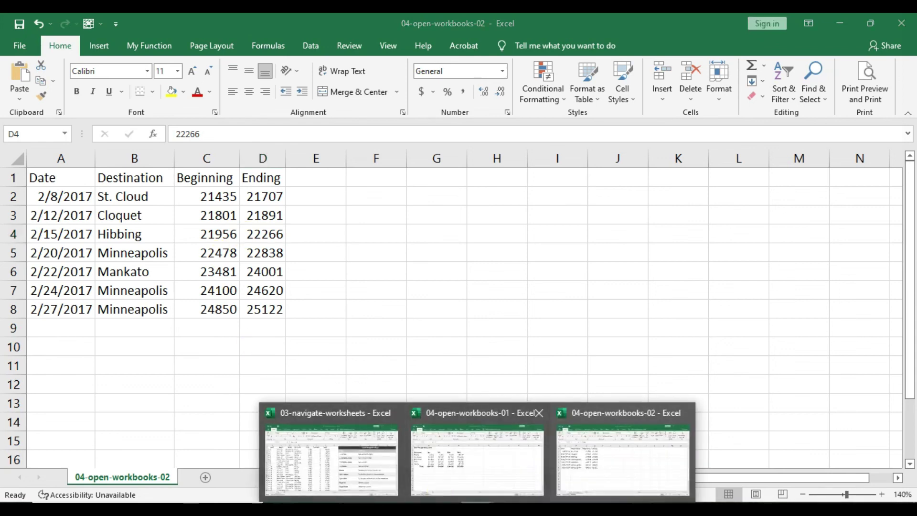
{"action": "left_click", "coordinate": [372, 468]}
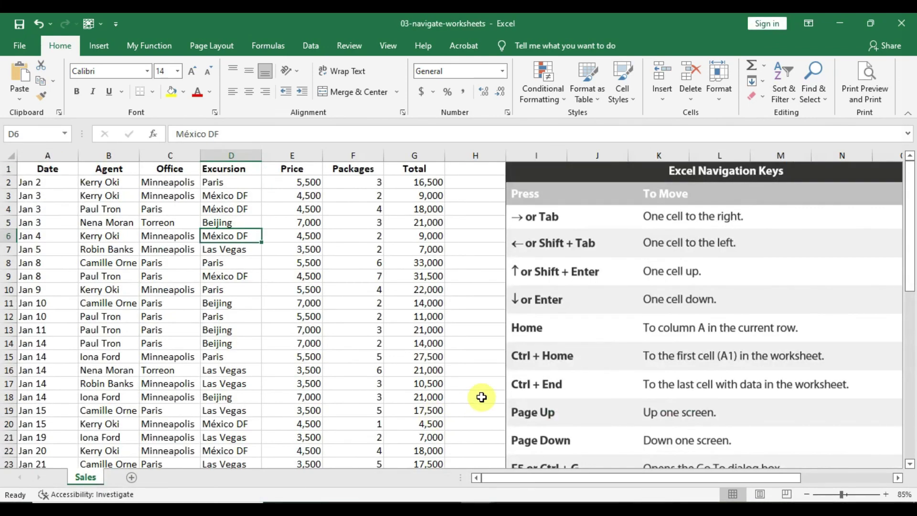
{"action": "left_click_drag", "start_coordinate": [640, 477], "coordinate": [666, 477]}
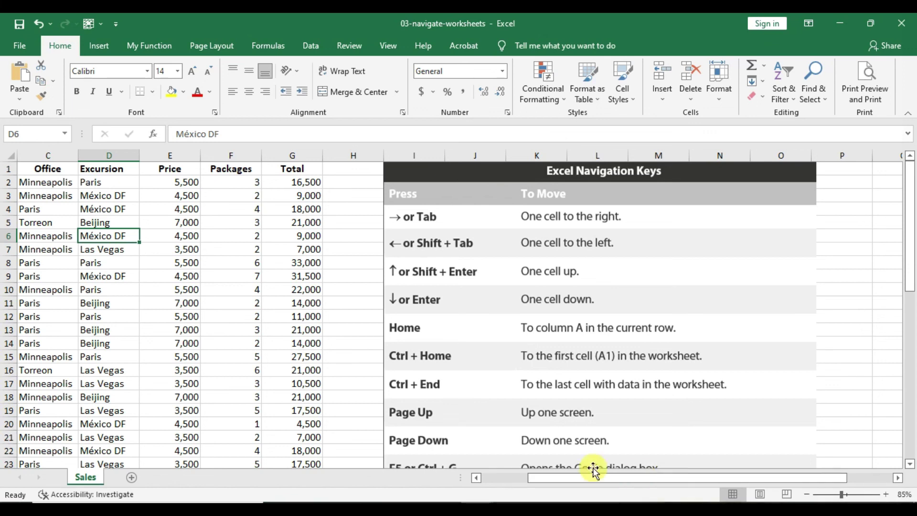
{"action": "left_click", "coordinate": [502, 509]}
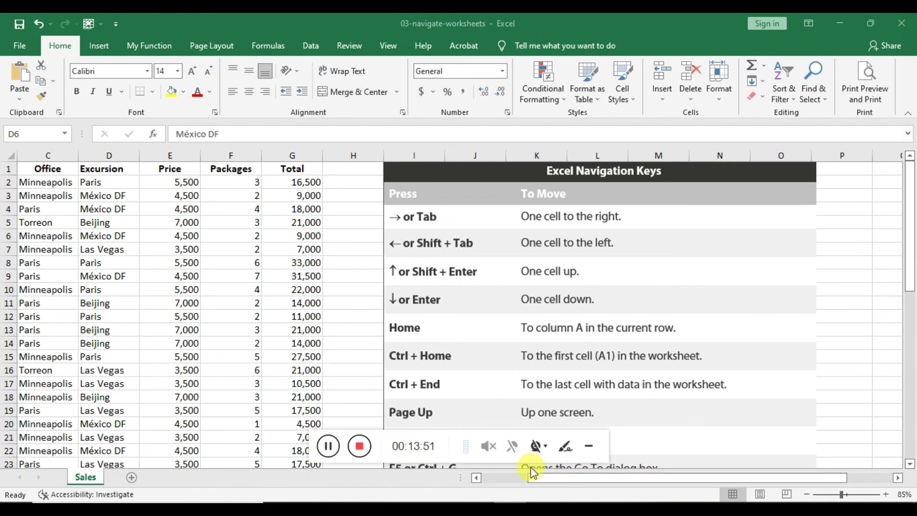
{"action": "left_click", "coordinate": [359, 447]}
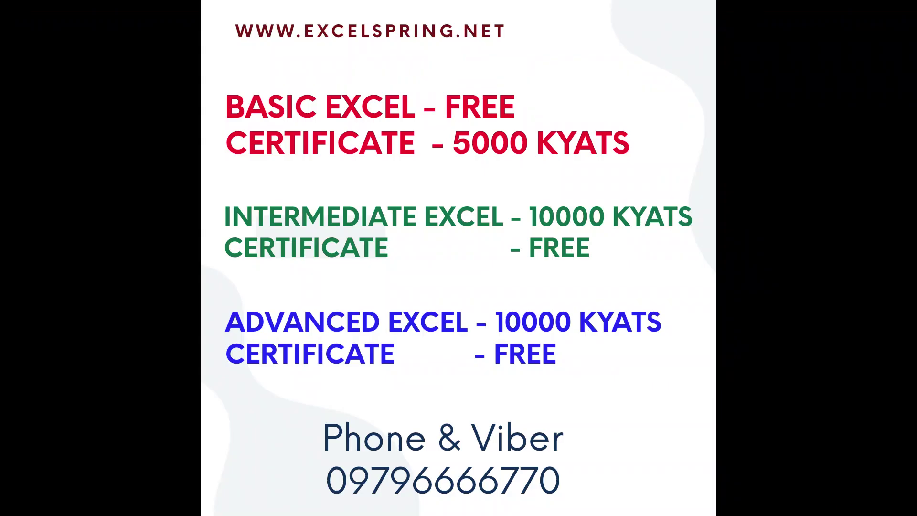